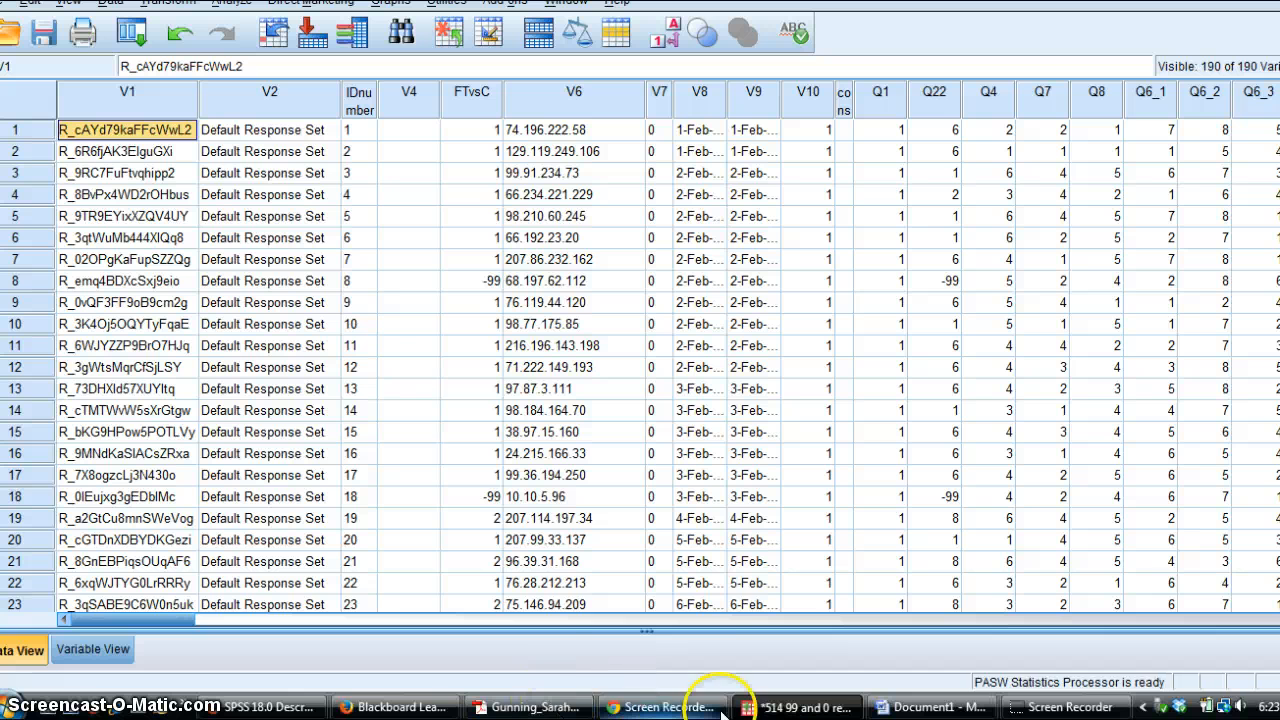
Create a new empty data file and switch to its variable definitions.
mouse_move(722, 712)
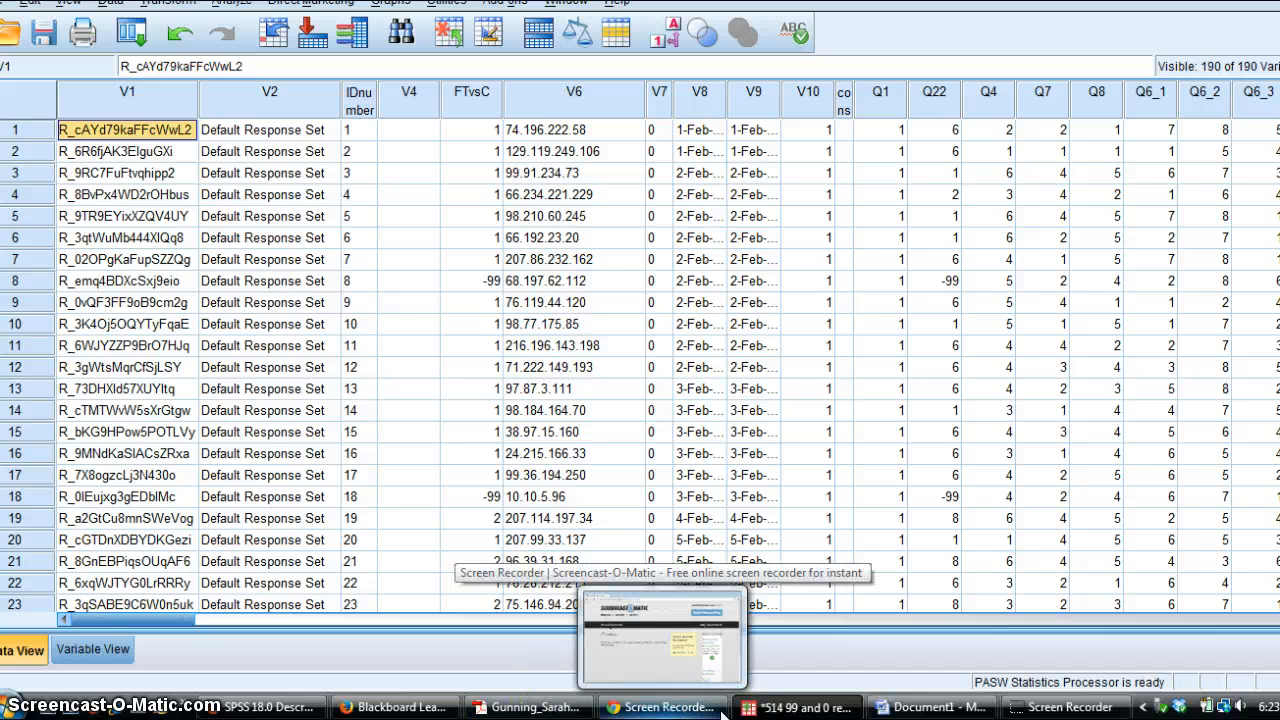
click(10, 3)
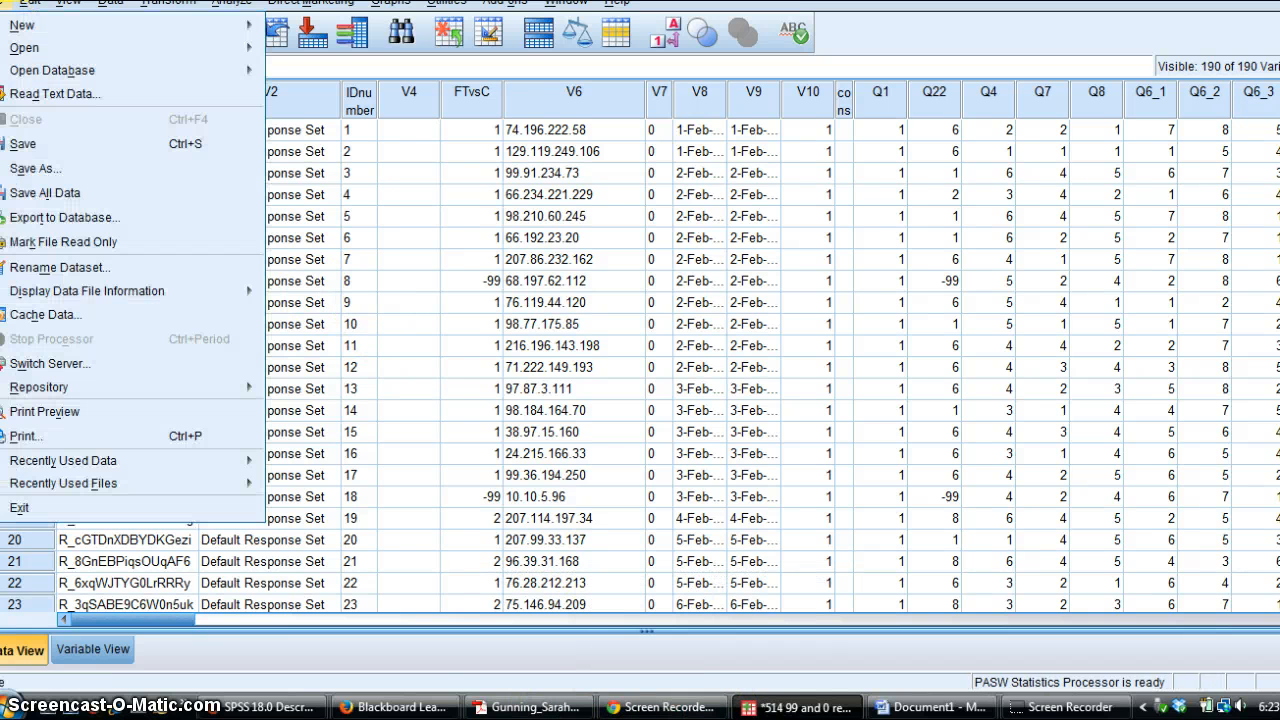
mouse_move(22, 28)
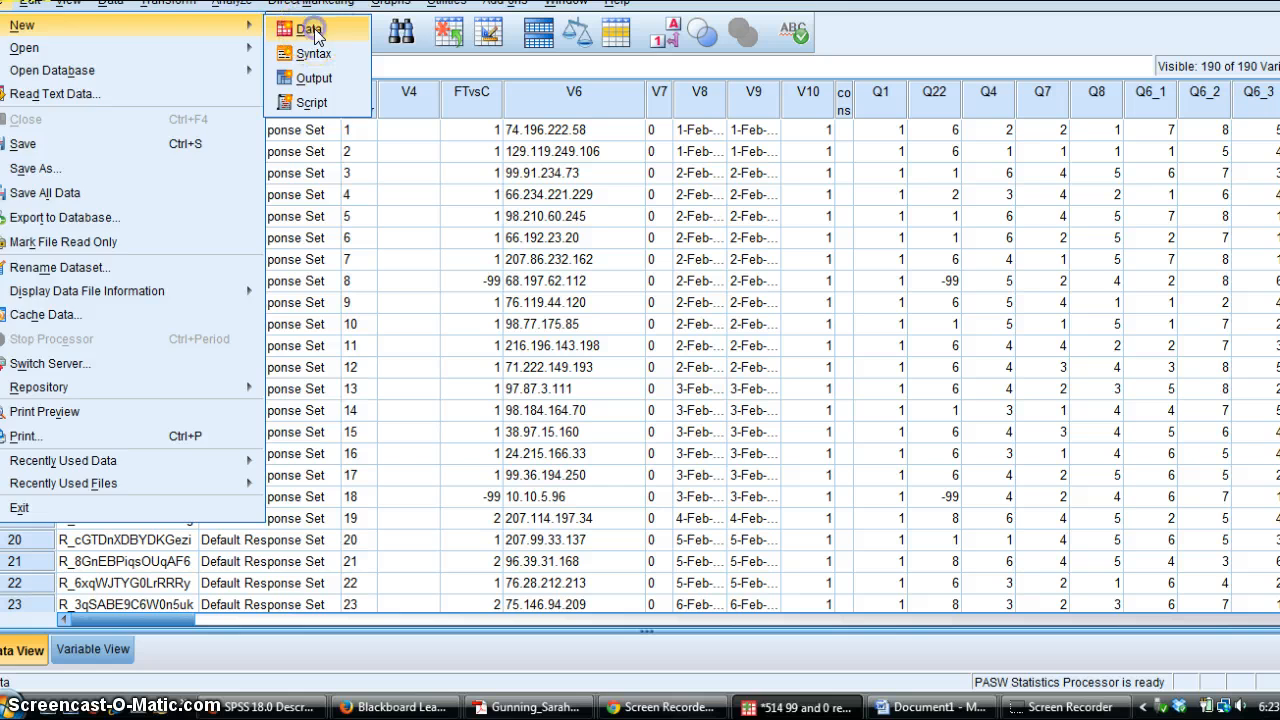
click(330, 31)
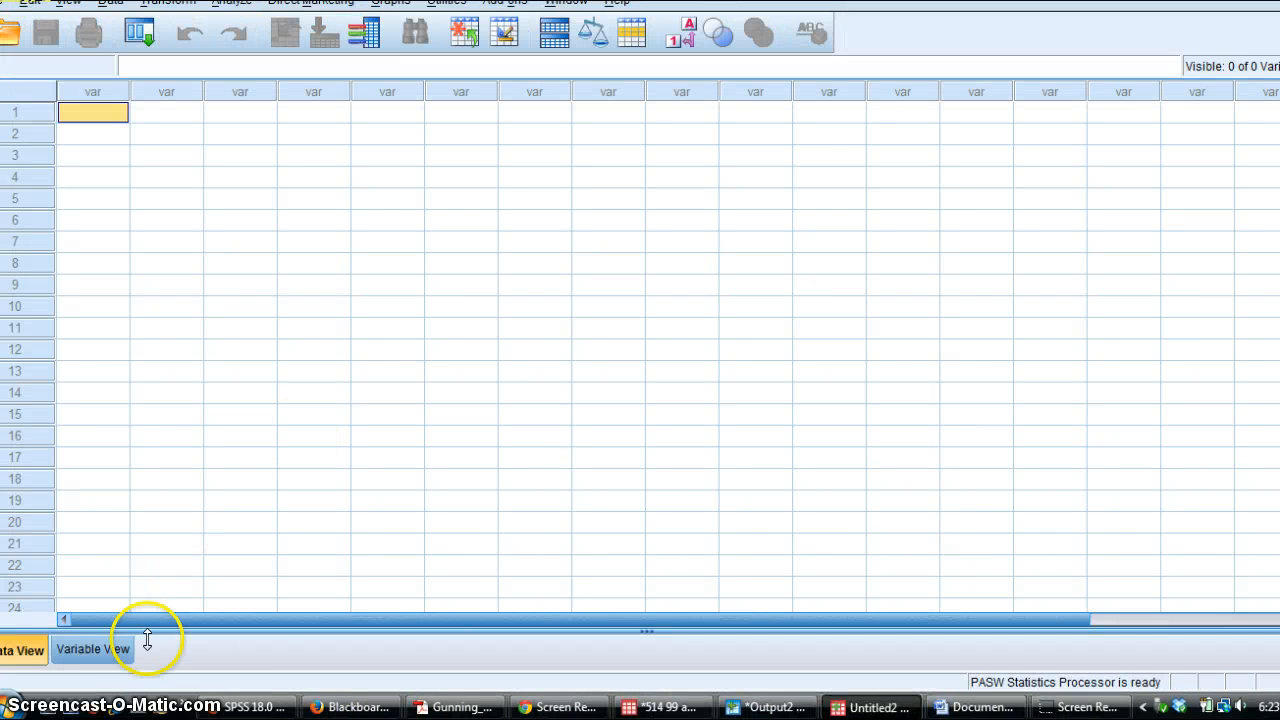
click(102, 651)
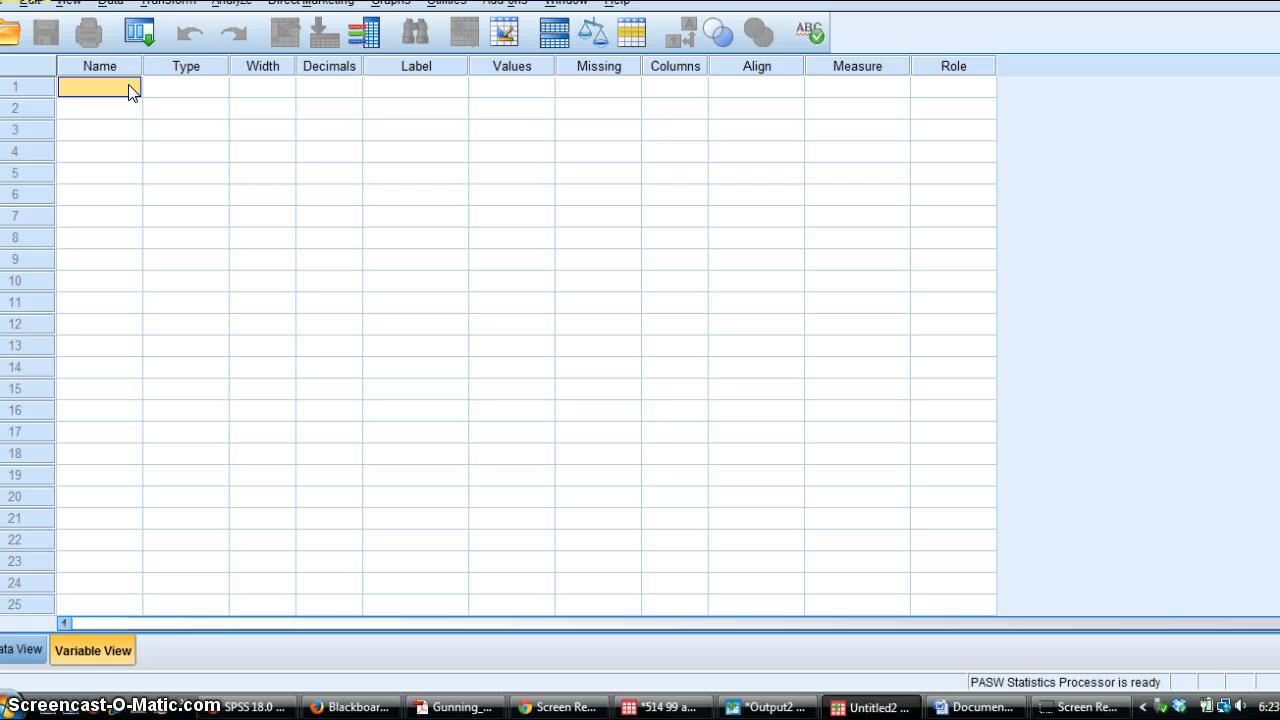
Define the first variable as "Name" with the String type.
text(Name)
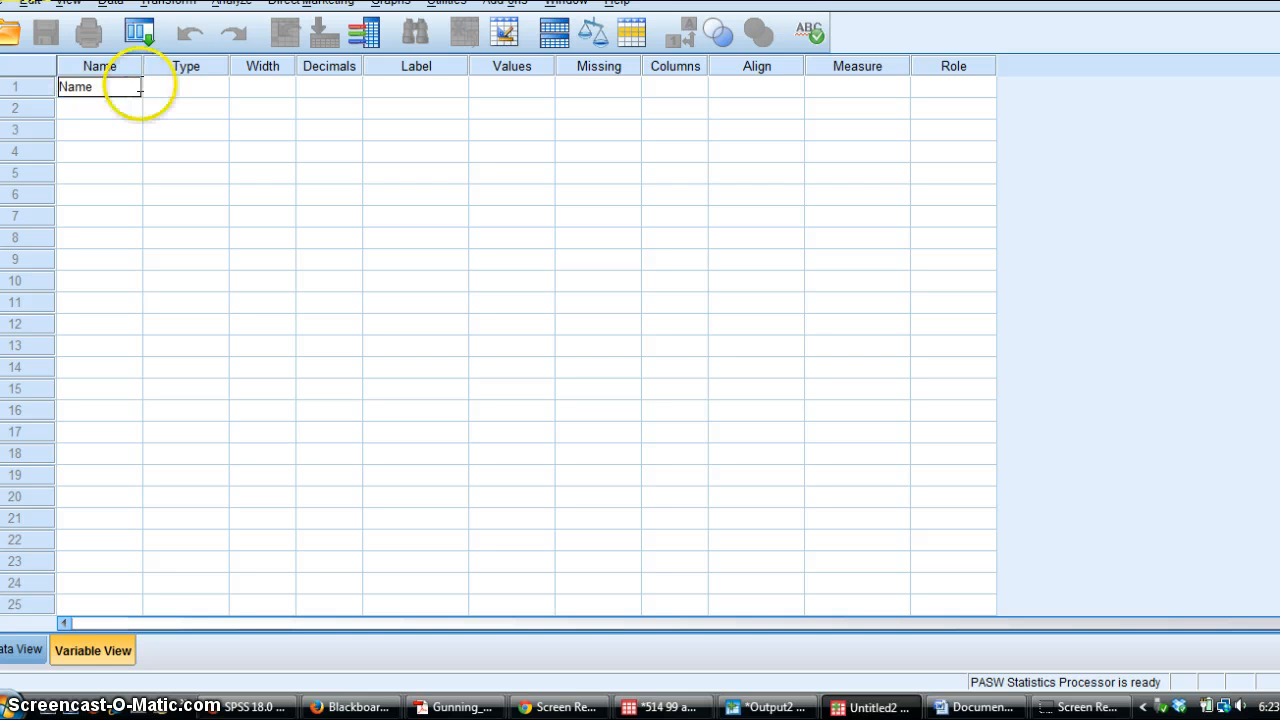
click(188, 90)
click(216, 88)
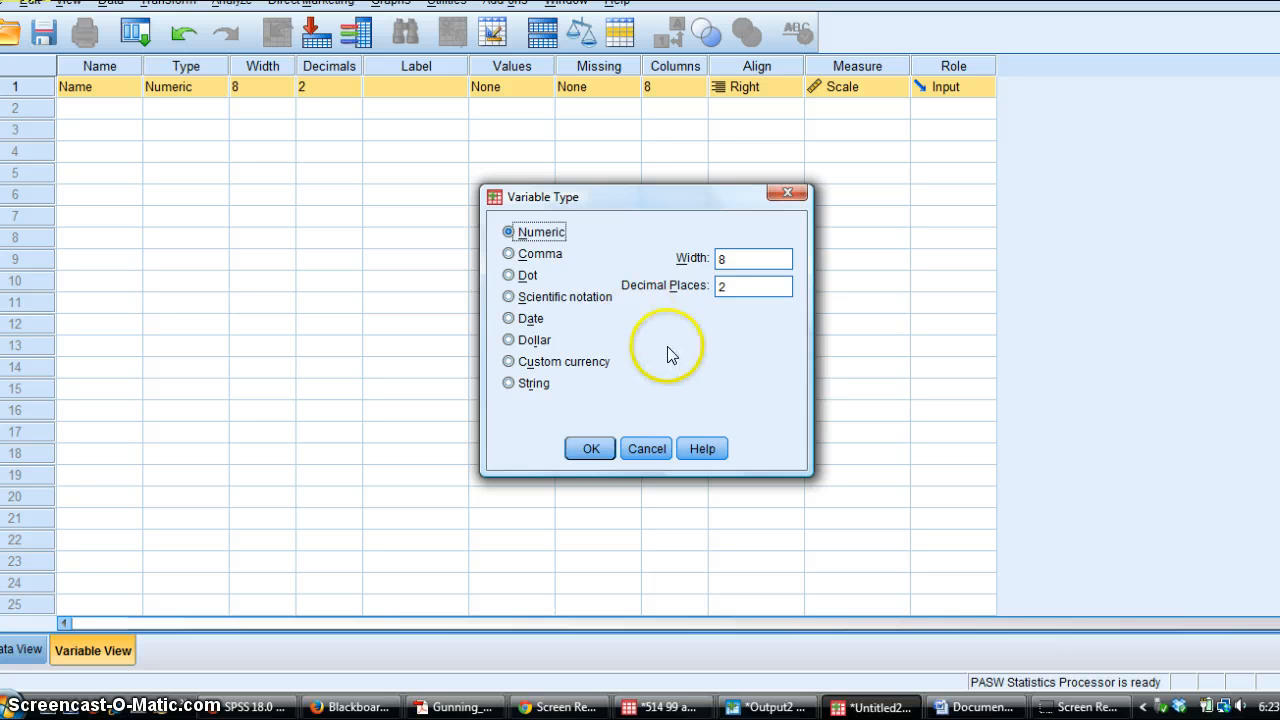
click(509, 384)
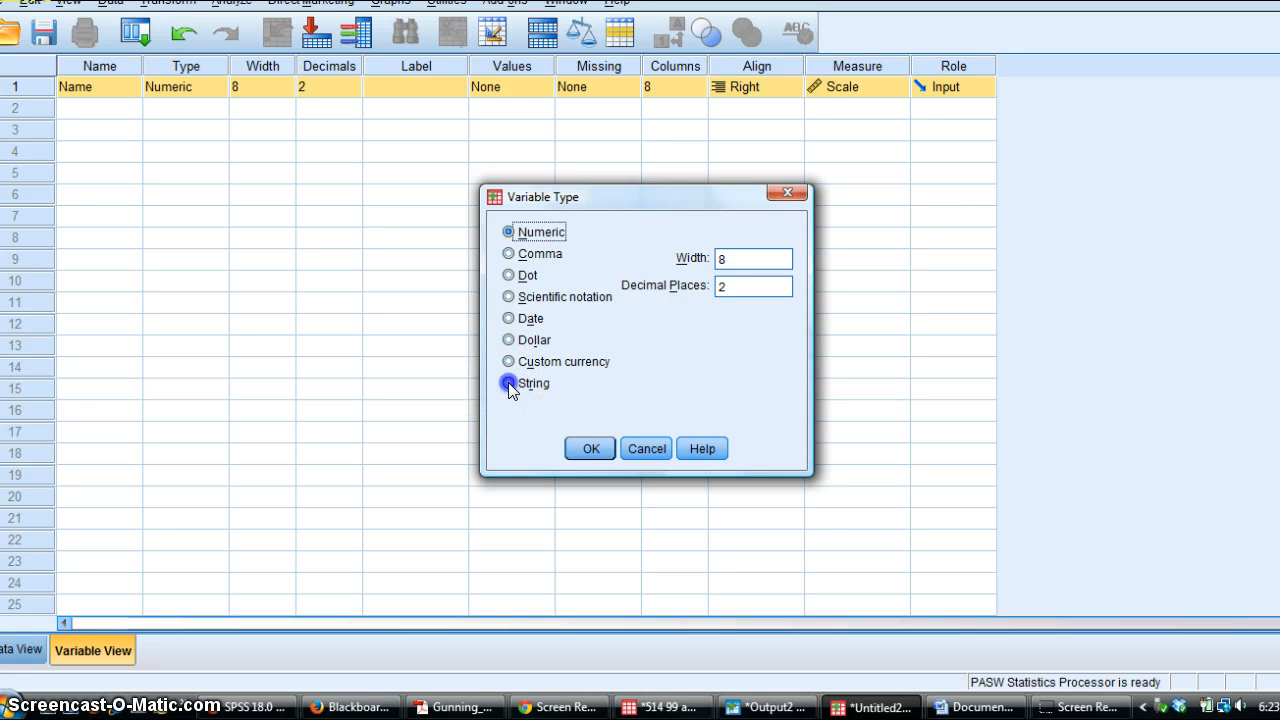
click(589, 449)
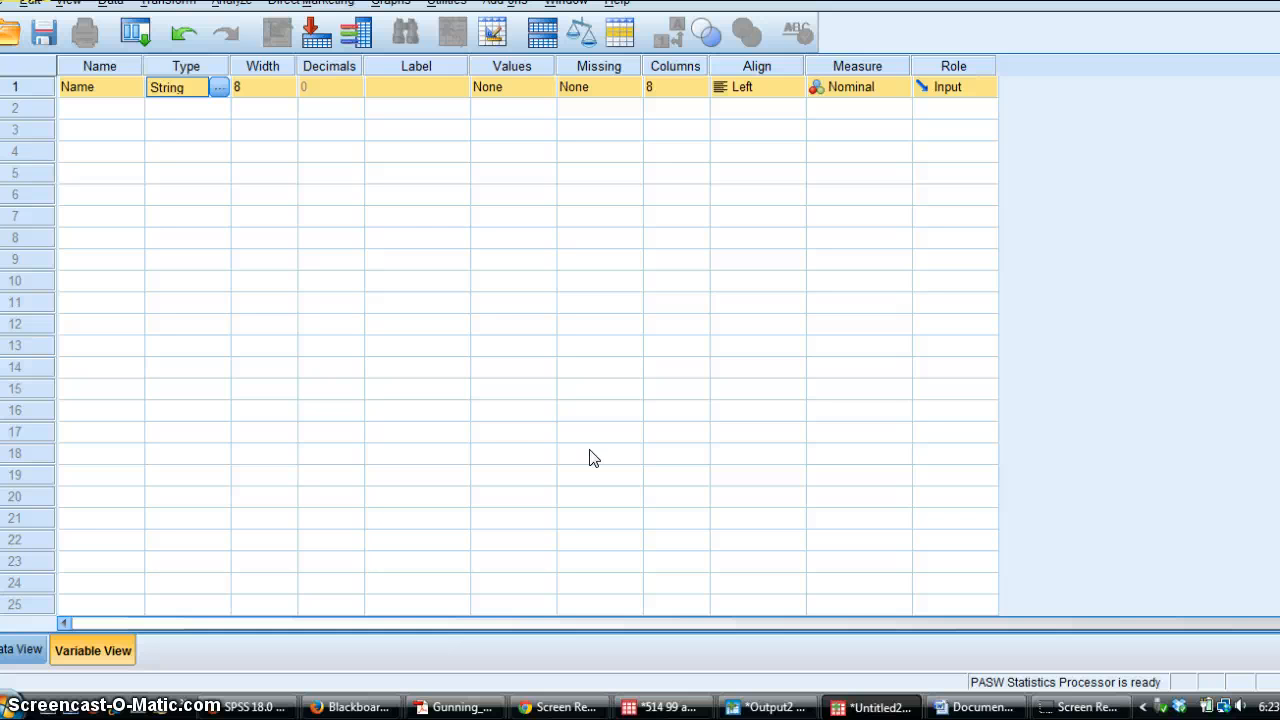
Set the Name variable's width to 15 and keep its measurement level as Nominal.
click(270, 88)
click(286, 92)
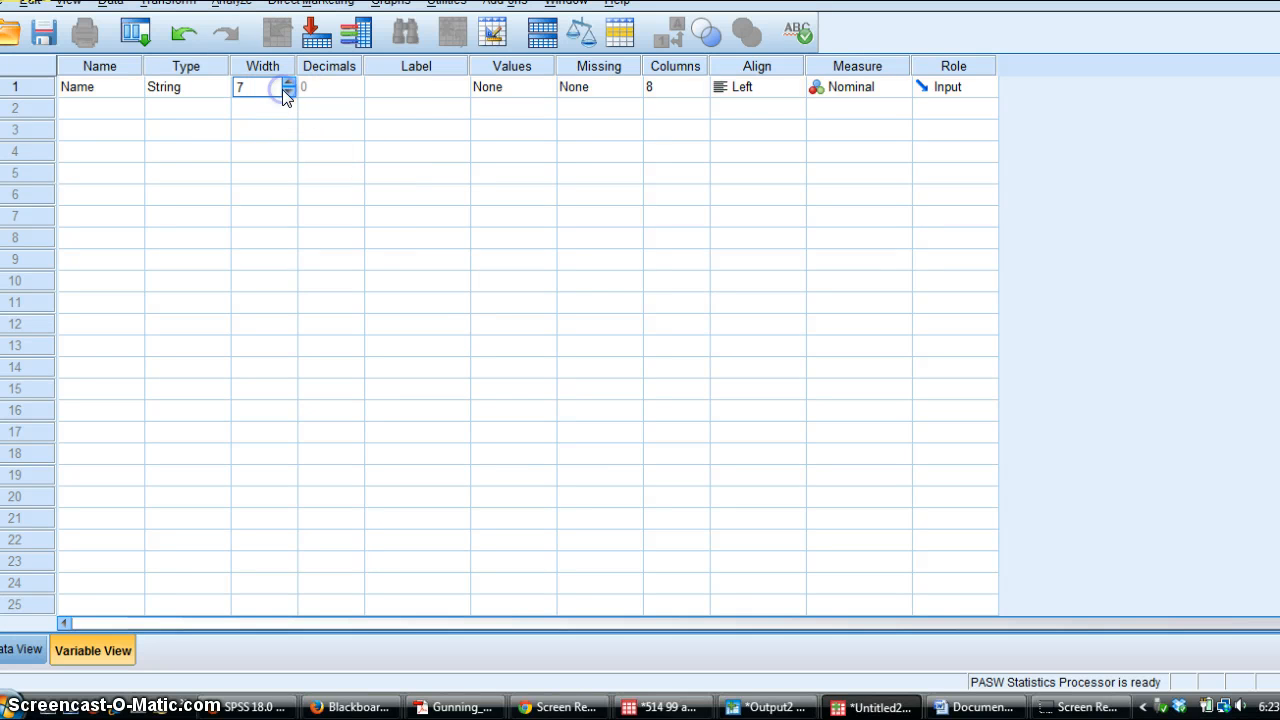
click(286, 88)
click(286, 88)
click(286, 88)
click(286, 88)
click(286, 88)
click(286, 88)
click(286, 88)
click(286, 88)
click(287, 92)
click(287, 92)
click(872, 88)
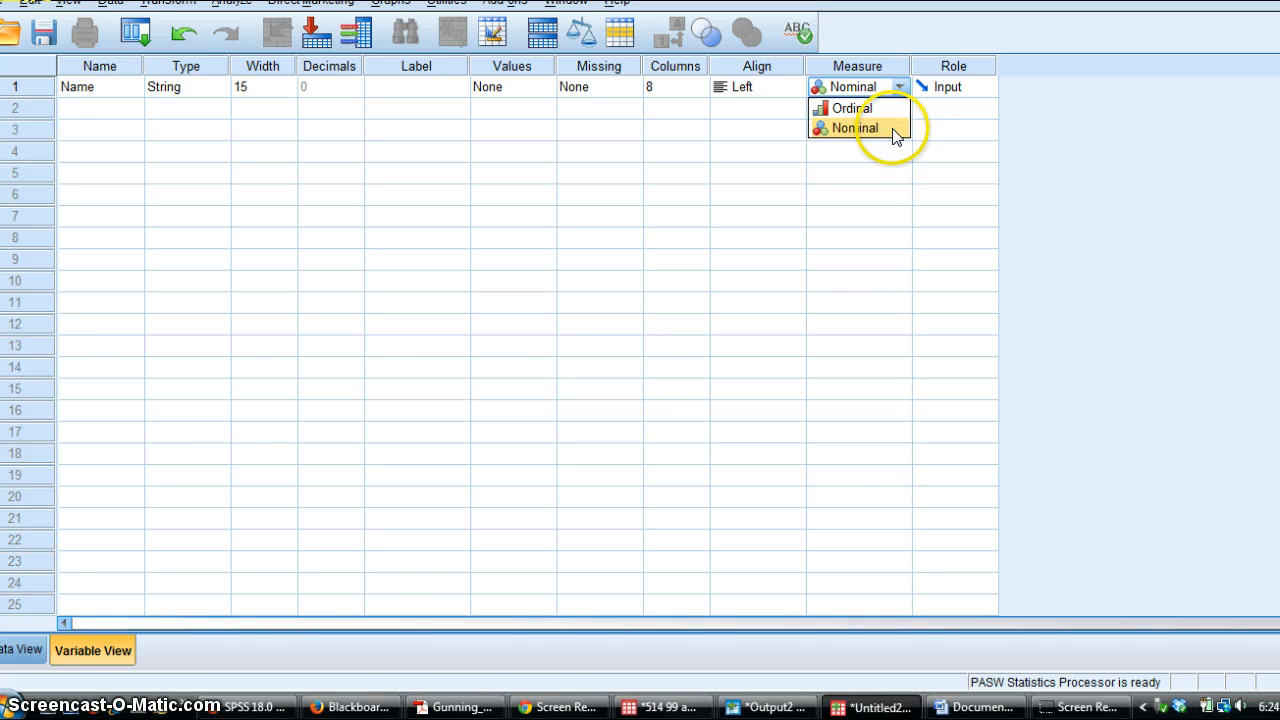
click(893, 134)
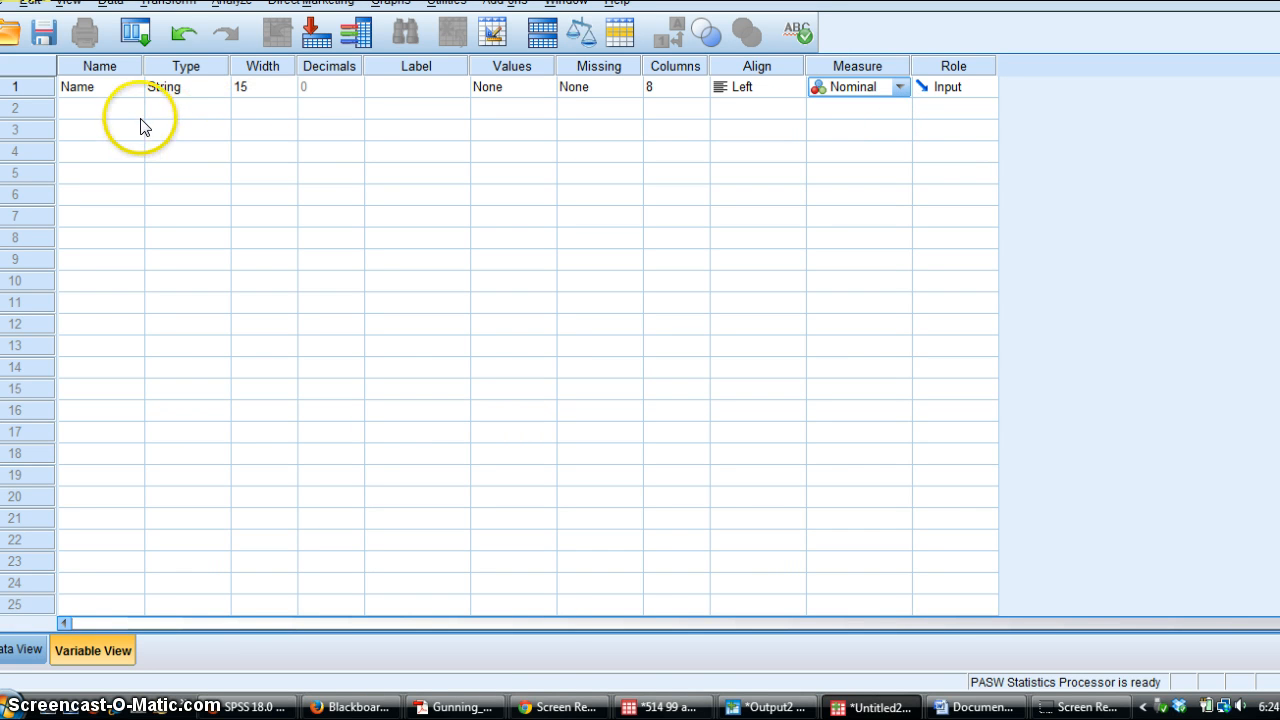
Try to name the second variable "Satisfaction of this week".
click(110, 114)
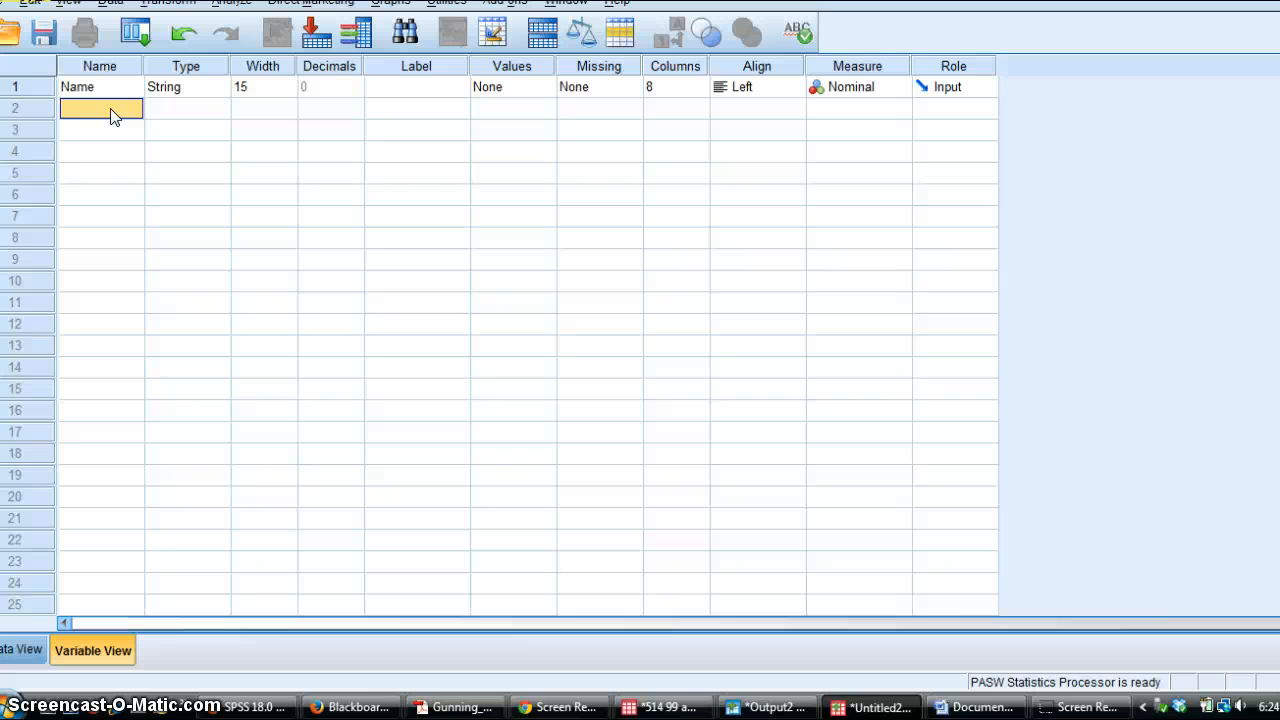
text(Satisfaction of)
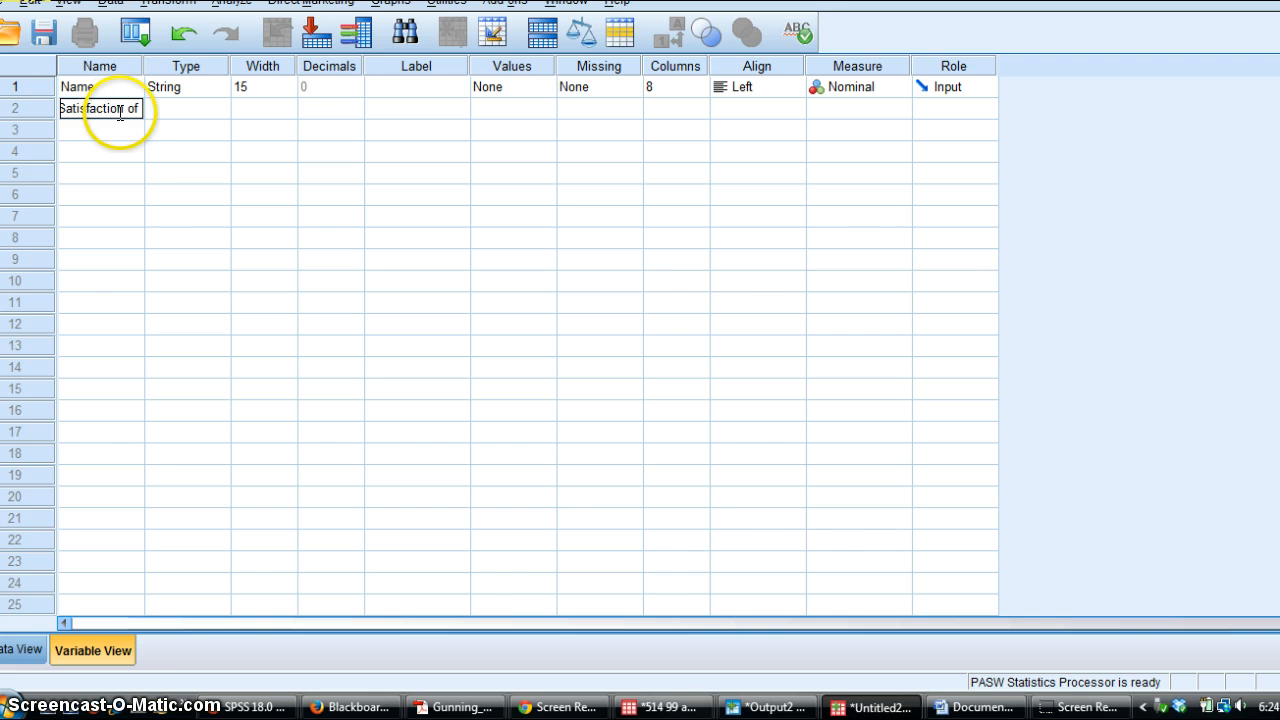
text( this week)
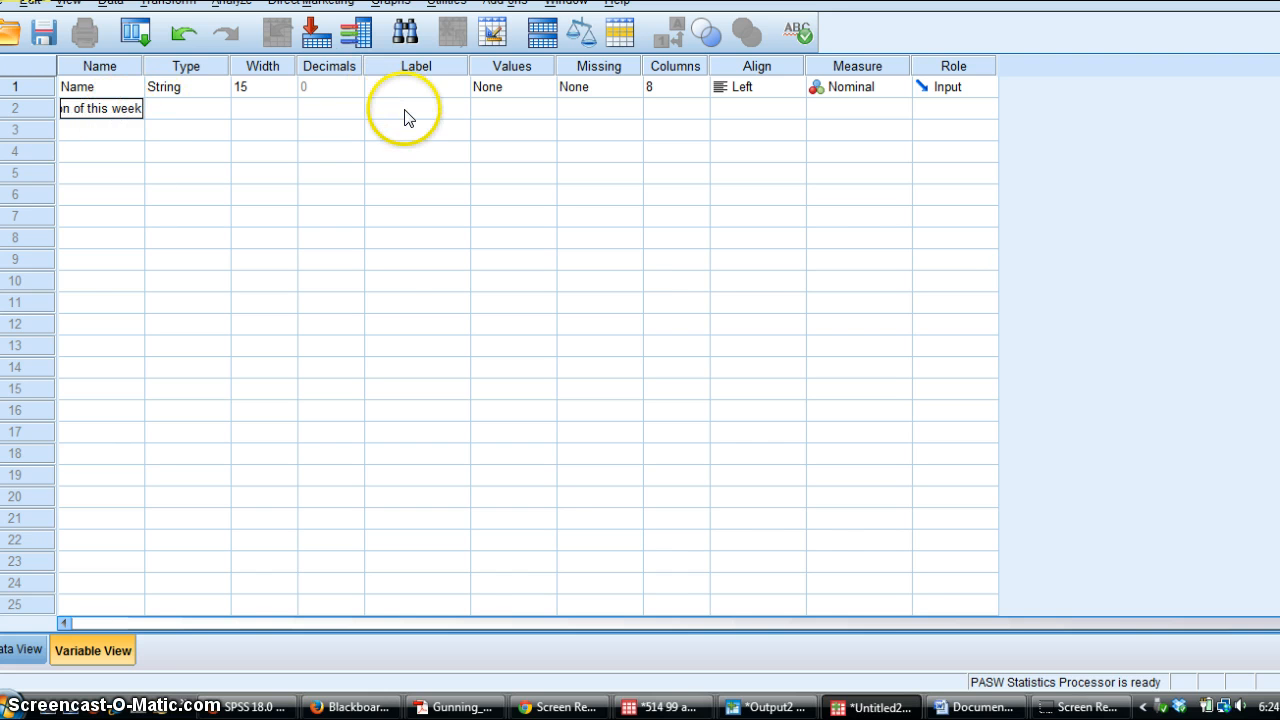
click(408, 111)
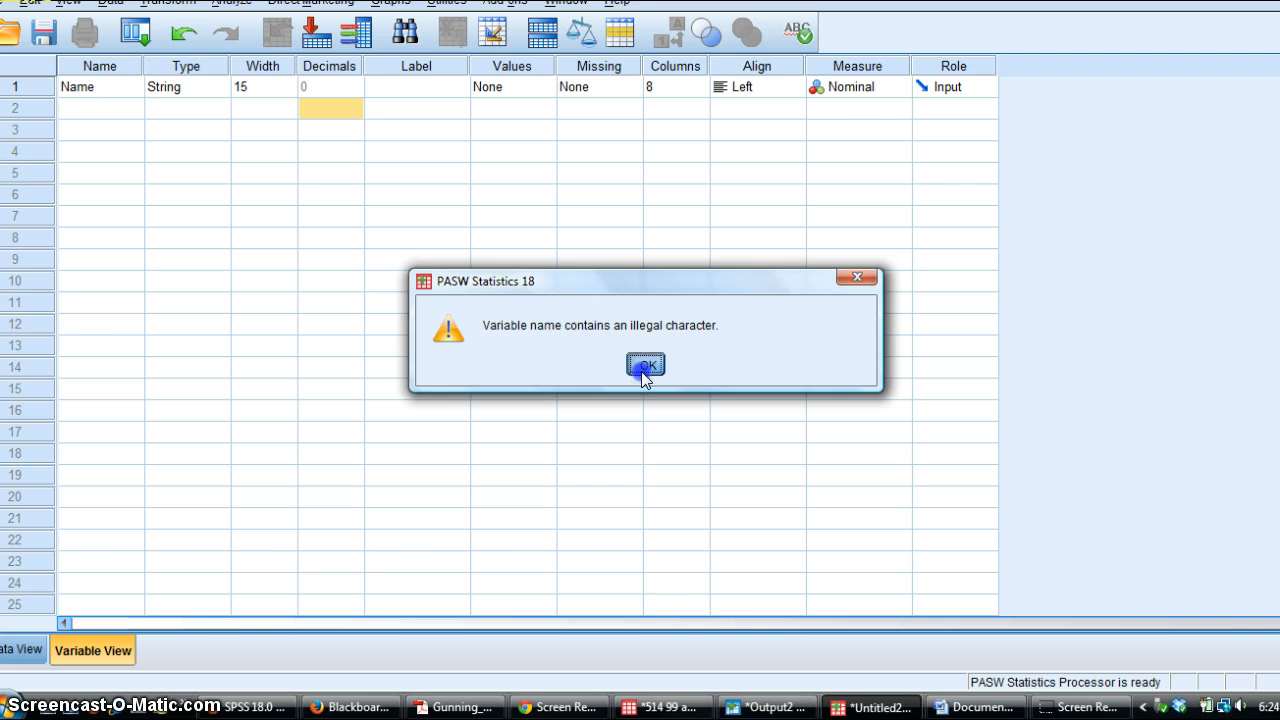
click(641, 368)
Label the second variable "How happy are you with how well this week is going?".
click(413, 110)
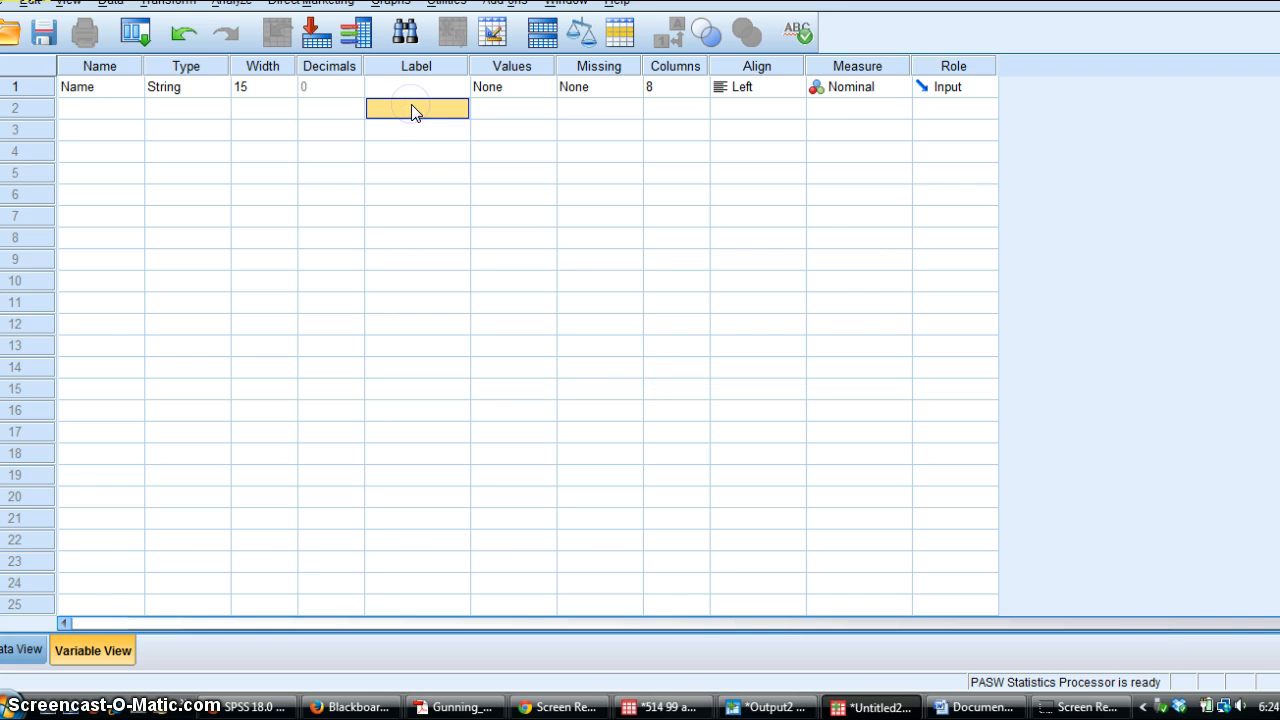
text(How happy are you wi)
text(th how well this wek)
text(k i)
key(BackSpace)
key(BackSpace)
key(BackSpace)
key(BackSpace)
text(ek is going?)
Start value labels for the second variable by adding value 1 as "Completely dislike".
click(543, 111)
click(543, 110)
click(497, 254)
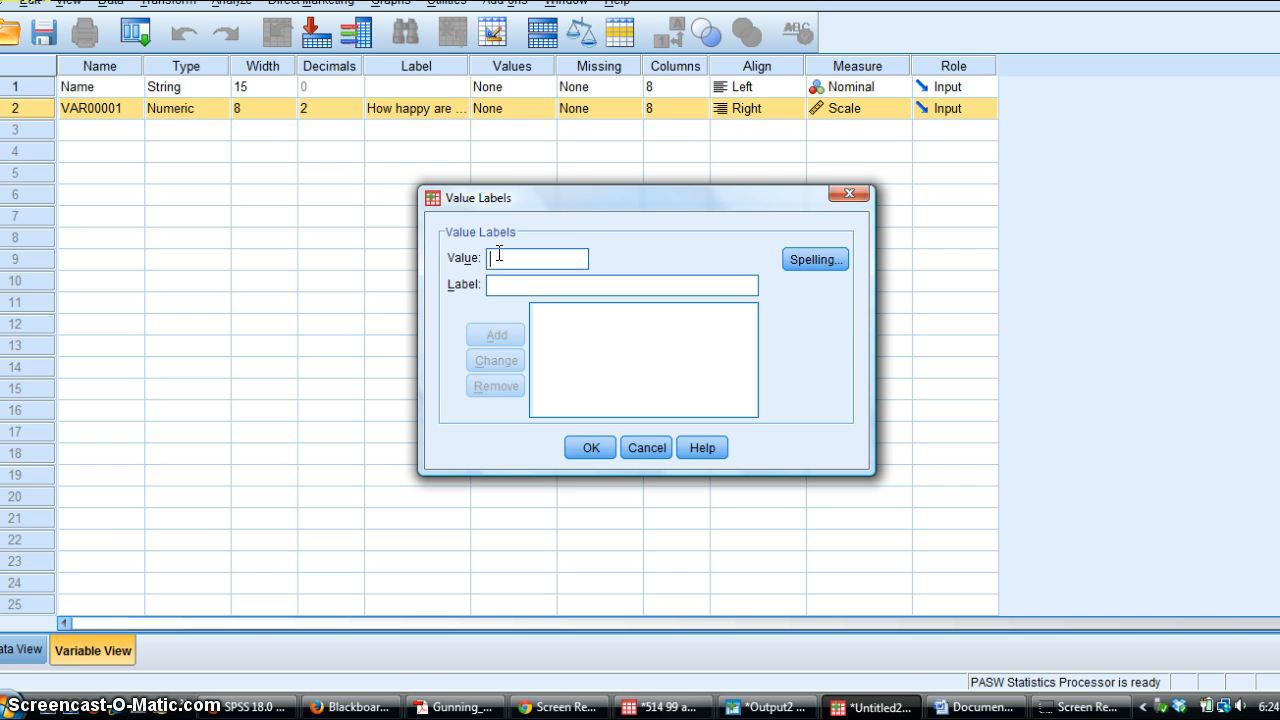
text(1)
click(495, 283)
text(Completely d)
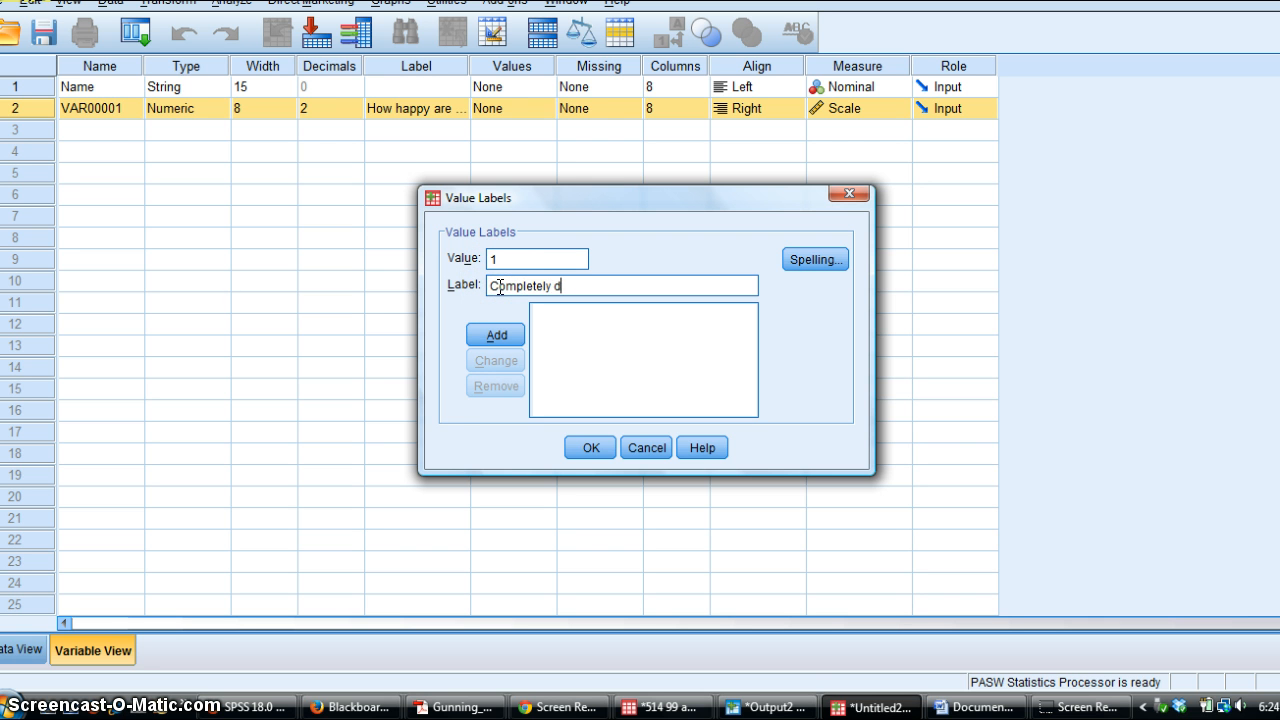
text(islike)
click(494, 335)
Add the value label "Disliked" for value 2 of the second variable.
click(496, 258)
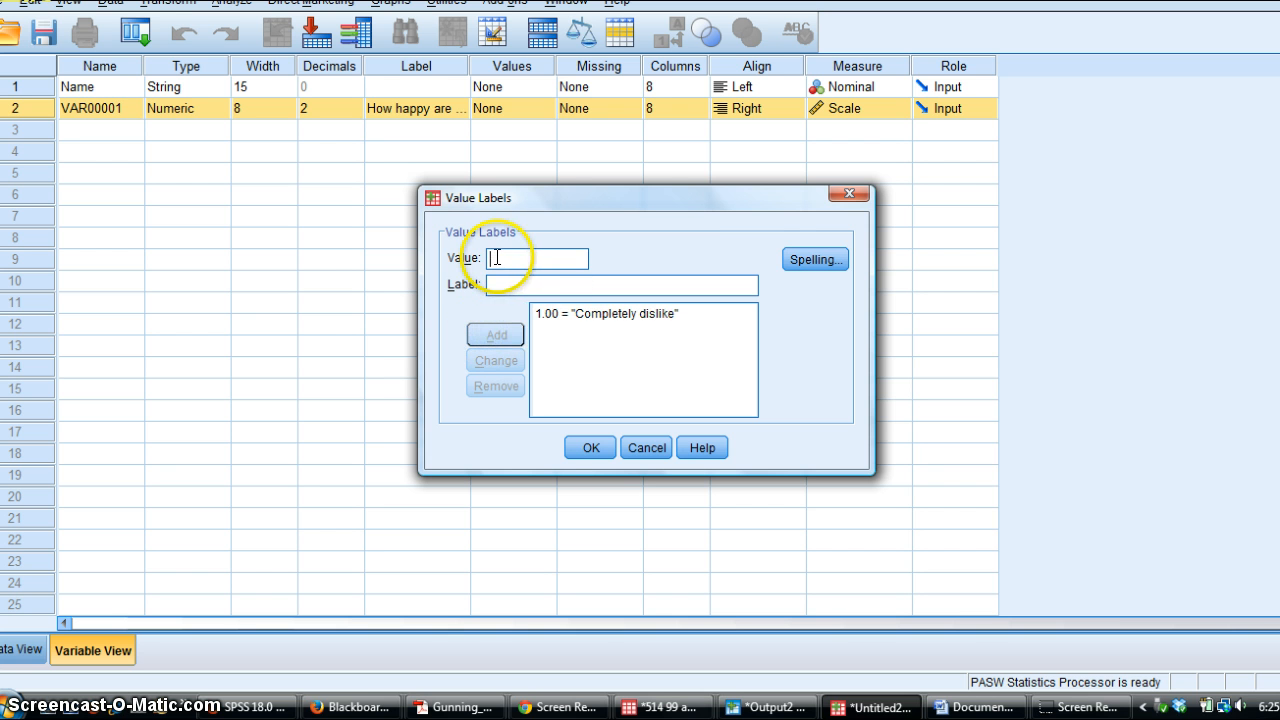
text(2)
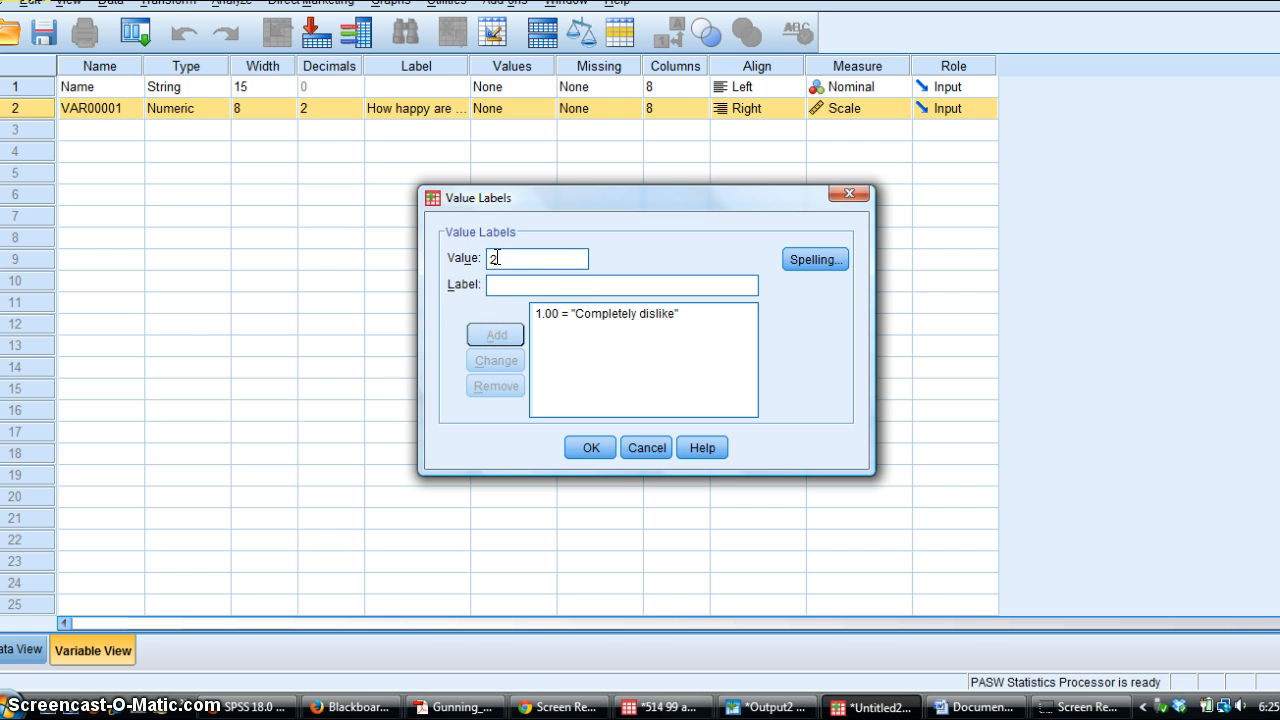
click(502, 285)
text(Disl)
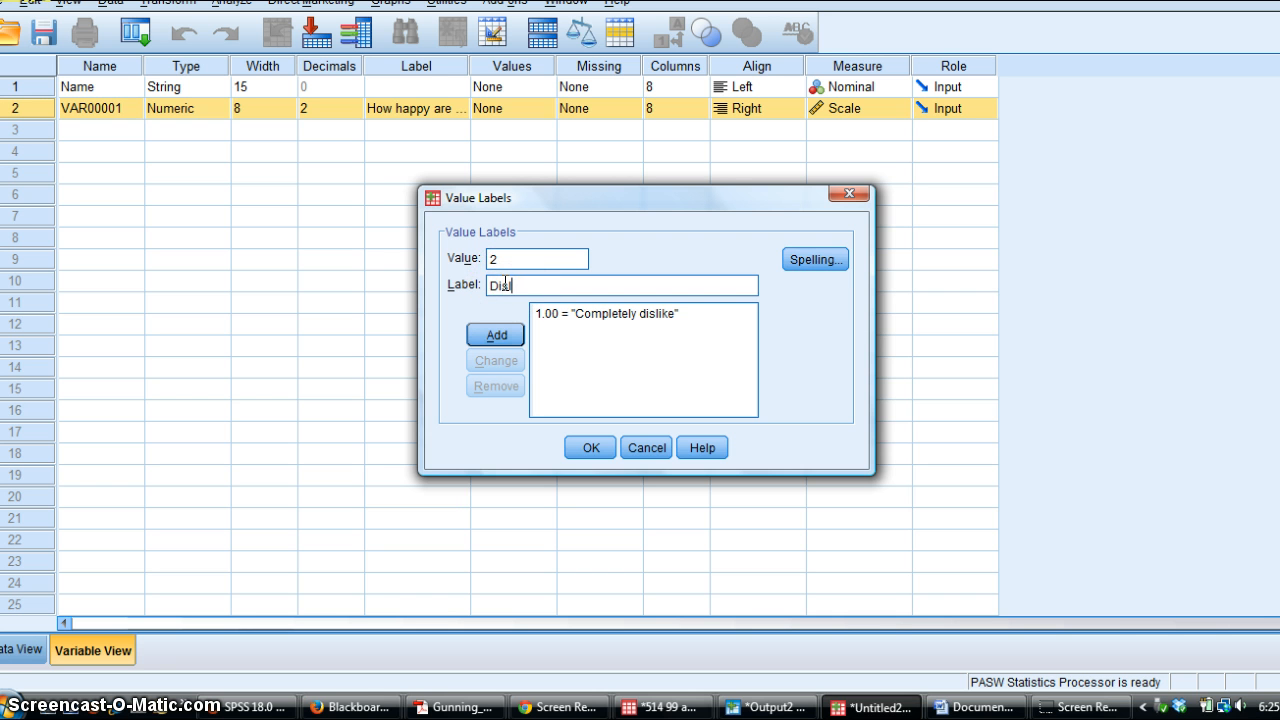
text(iked)
click(505, 335)
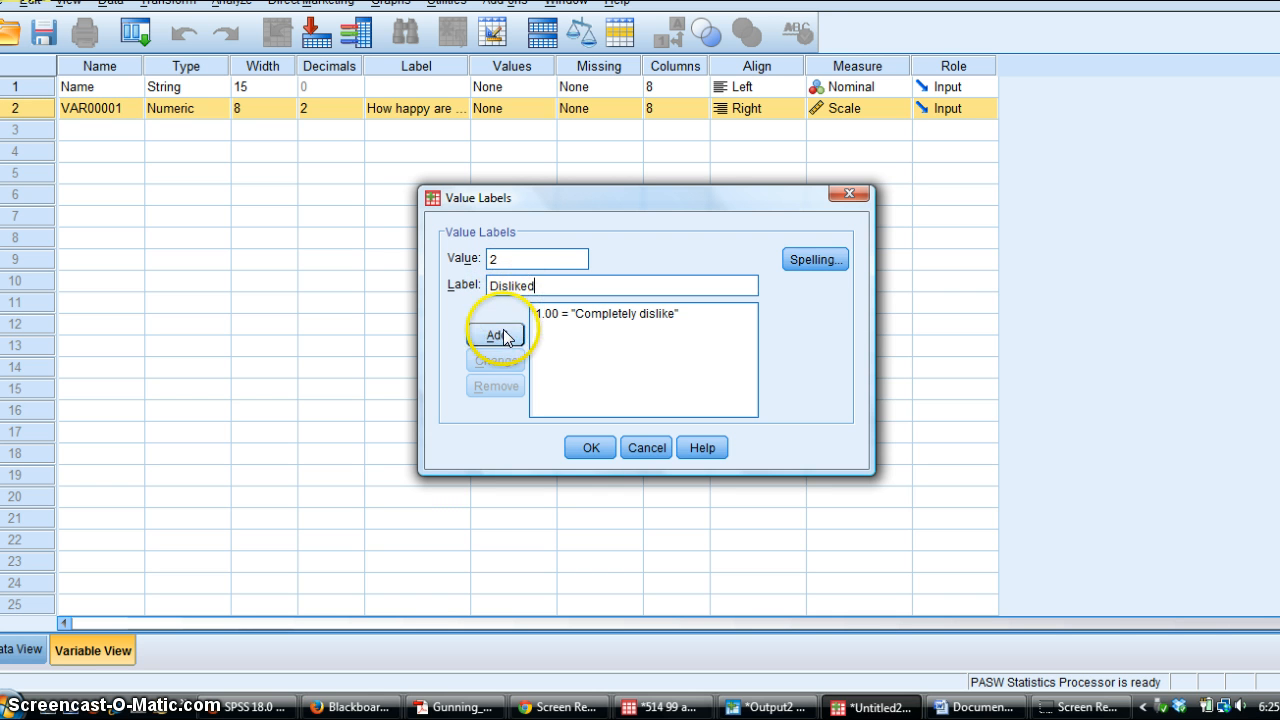
Add the value label "Neutral" for value 3 of the second variable.
click(493, 259)
text(3)
click(497, 290)
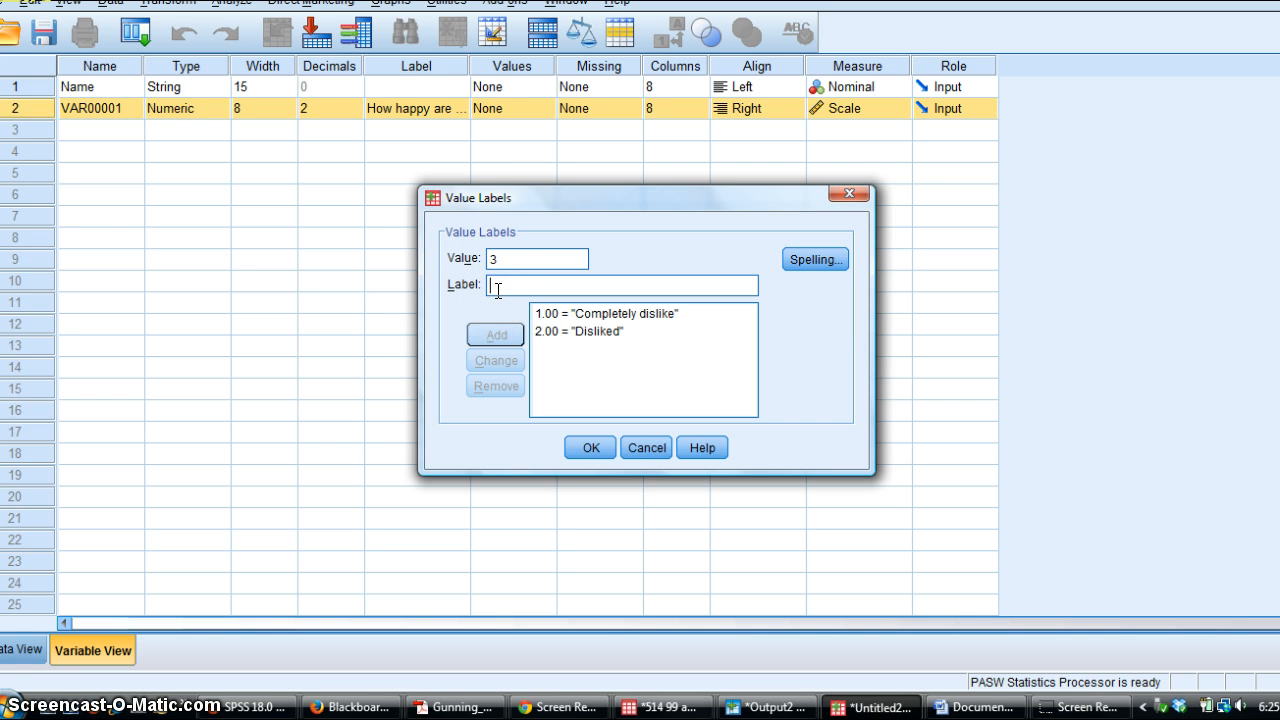
text(Neutral)
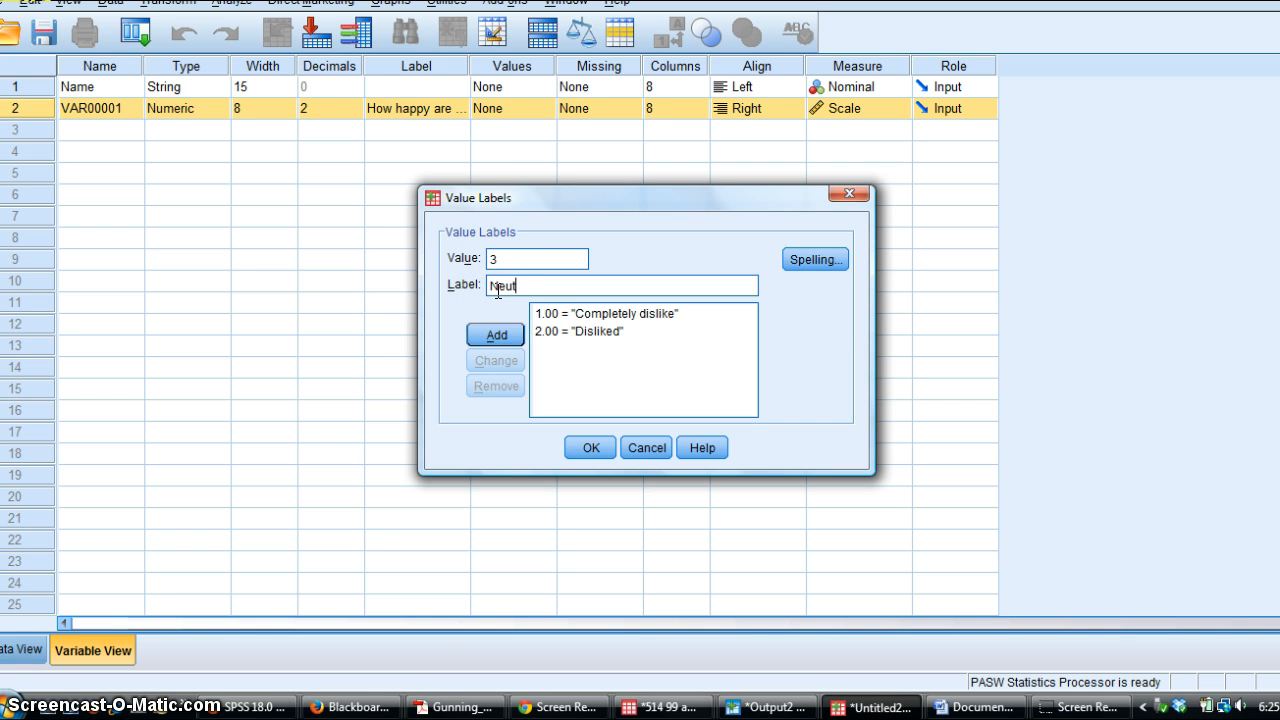
click(512, 340)
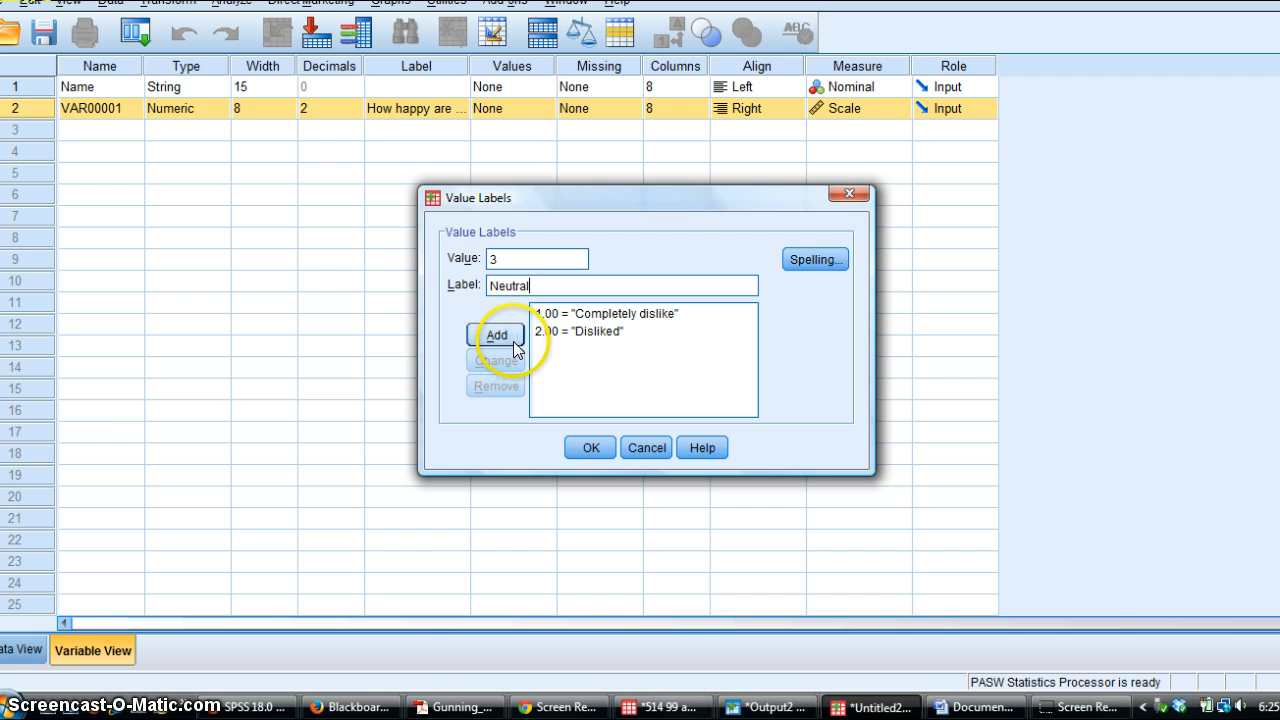
Add the value label "Liked" for value 4 of the second variable.
click(503, 274)
text(4)
click(503, 284)
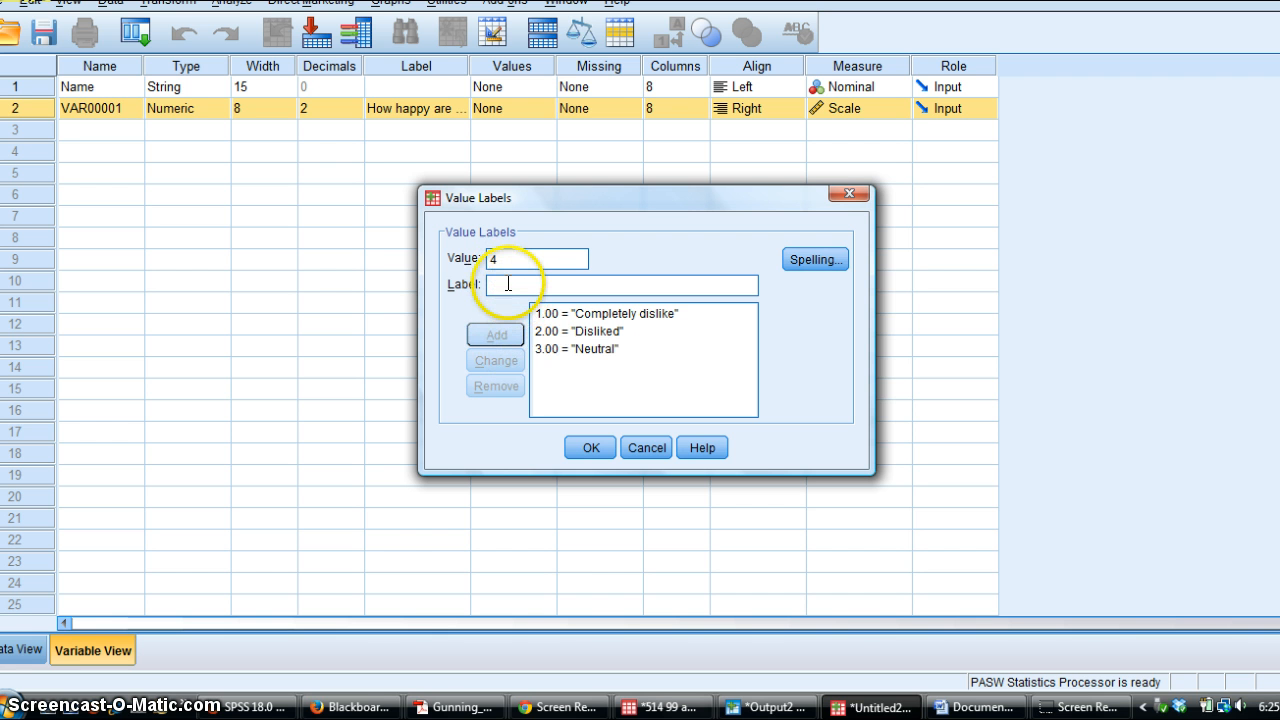
text(Liked)
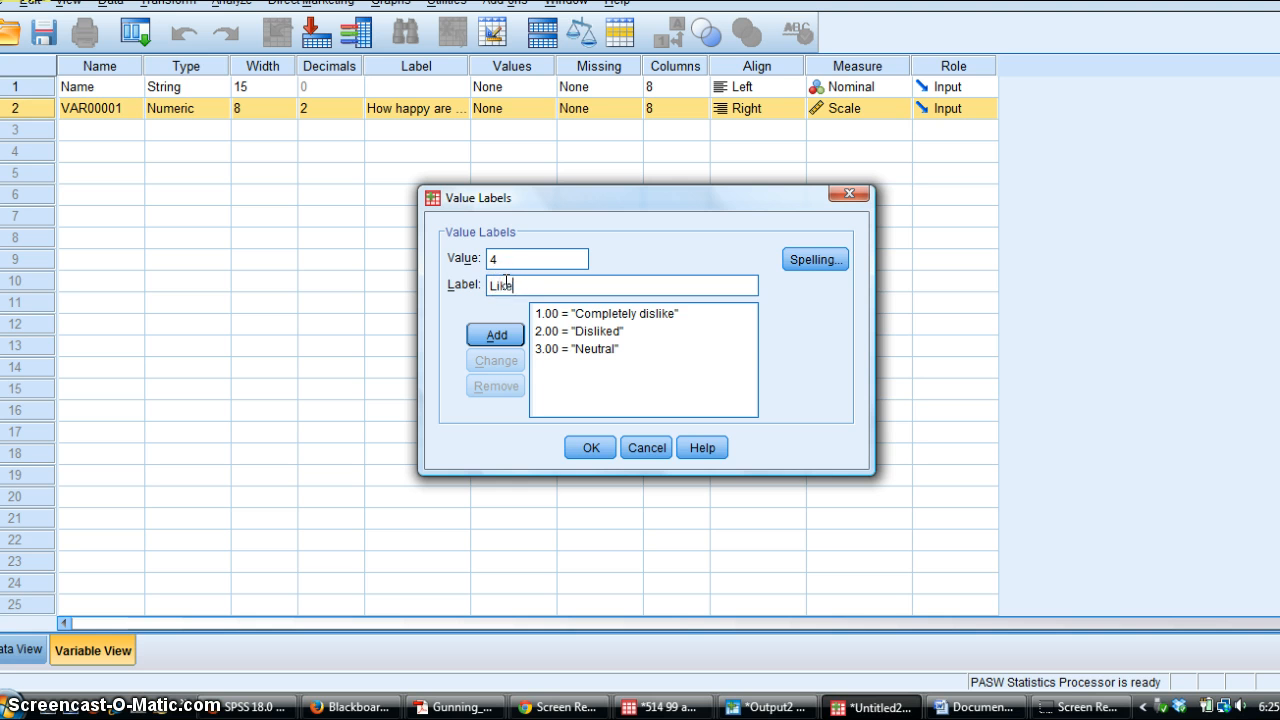
click(505, 334)
Add the value label "Completely liked" for value 5 and apply the second variable's value labels.
click(513, 258)
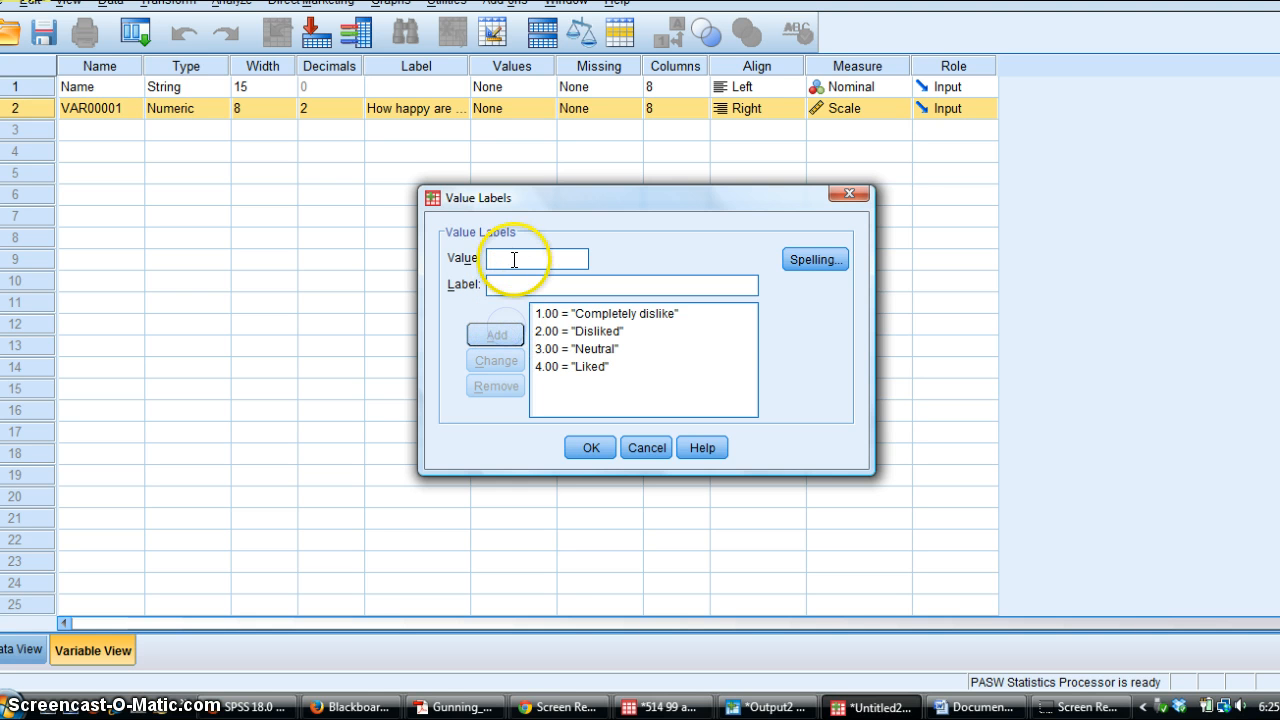
text(5)
click(507, 285)
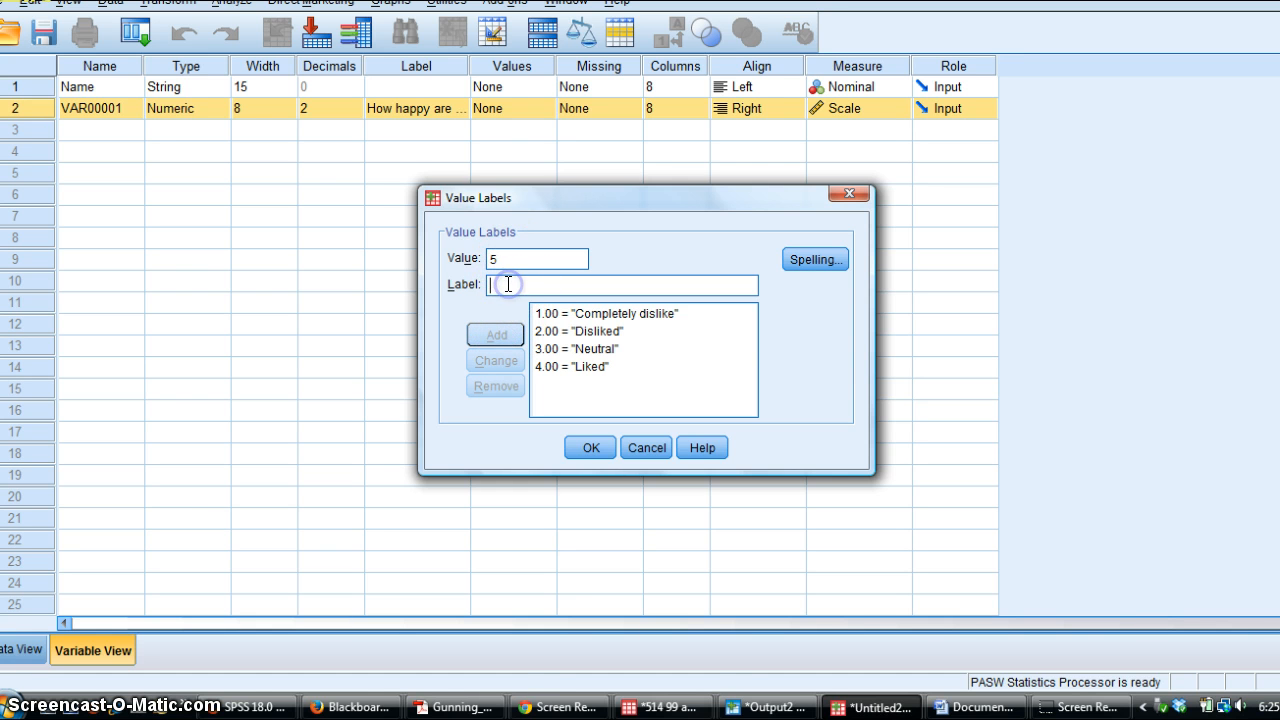
text(Com)
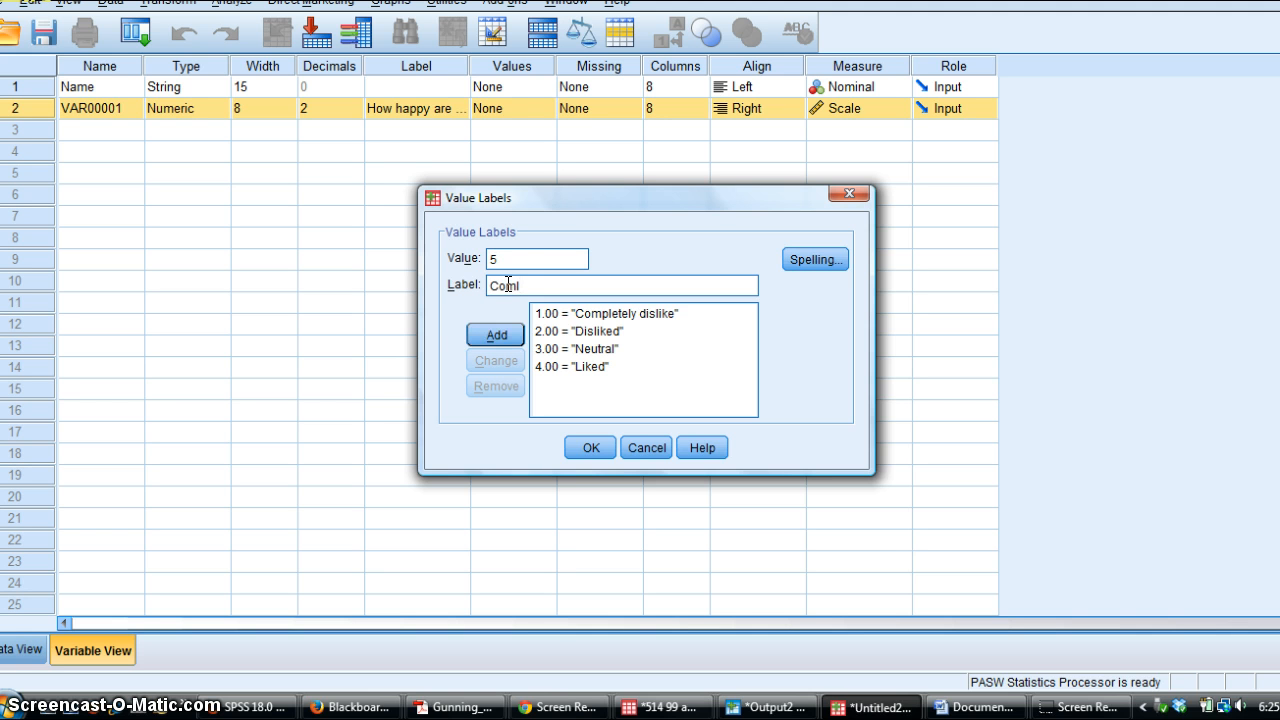
text(pletely liked)
click(492, 337)
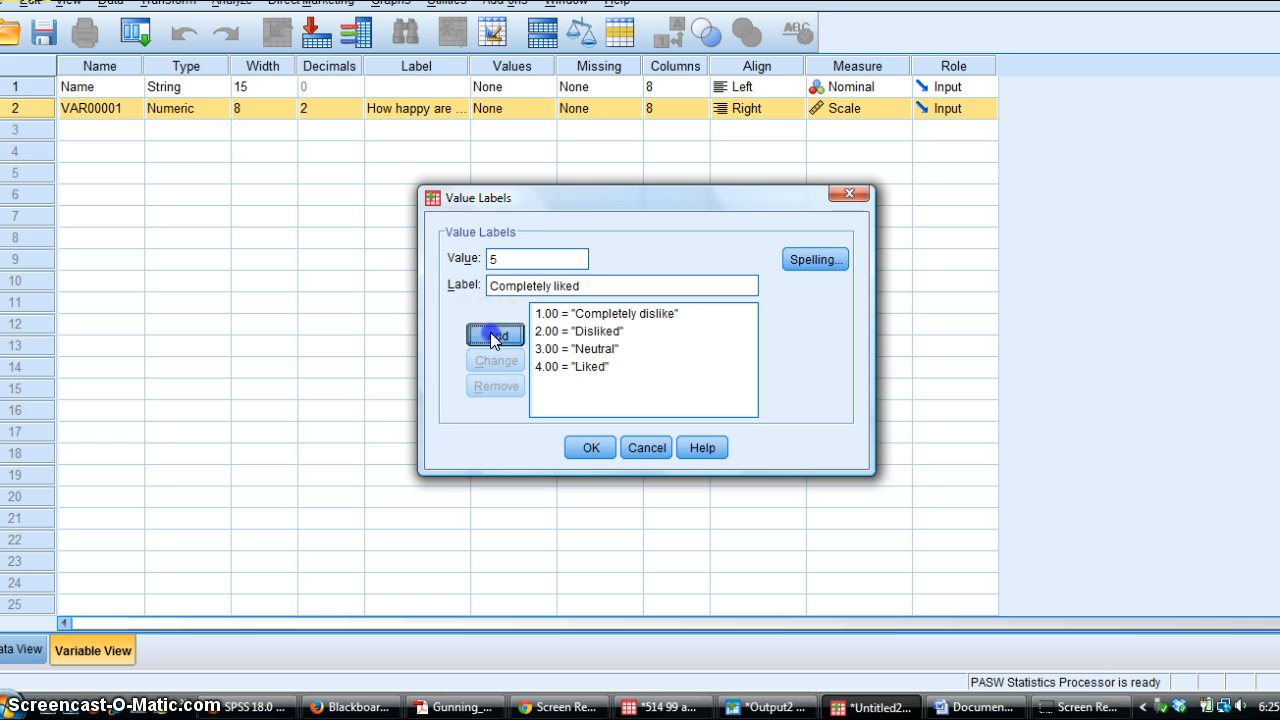
click(588, 445)
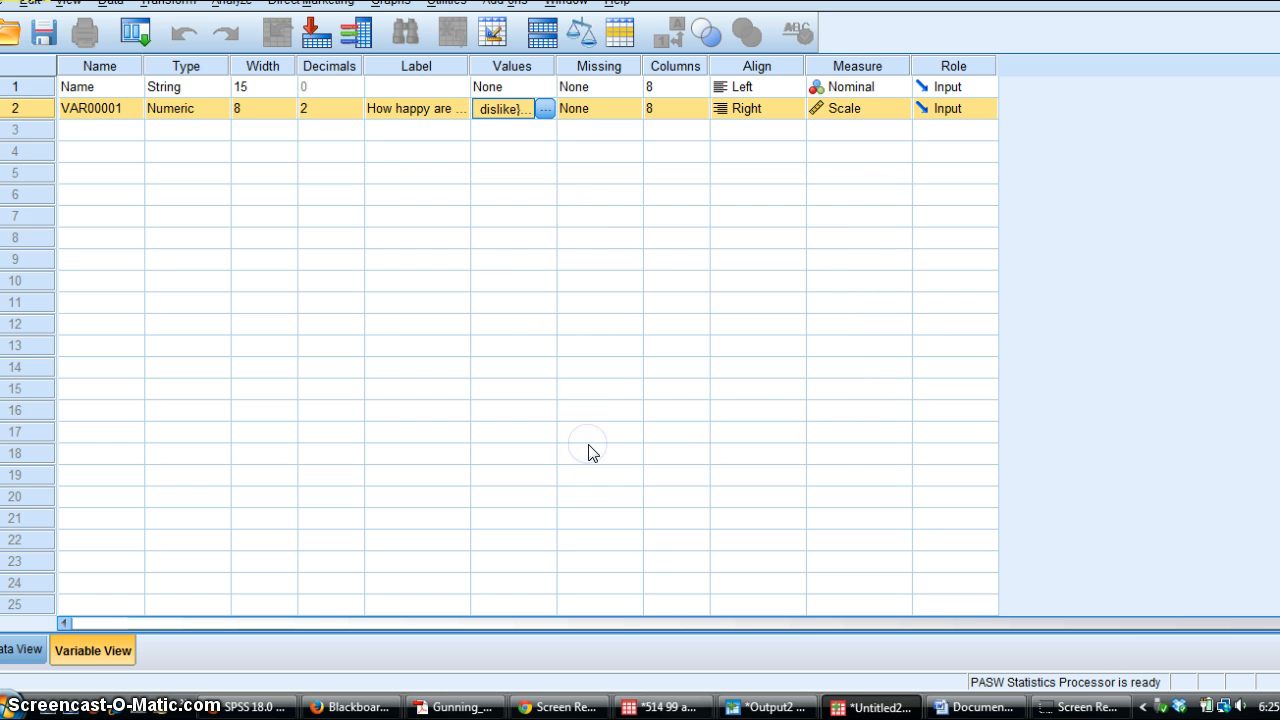
Review the second variable's name and select the question text in its label.
click(103, 112)
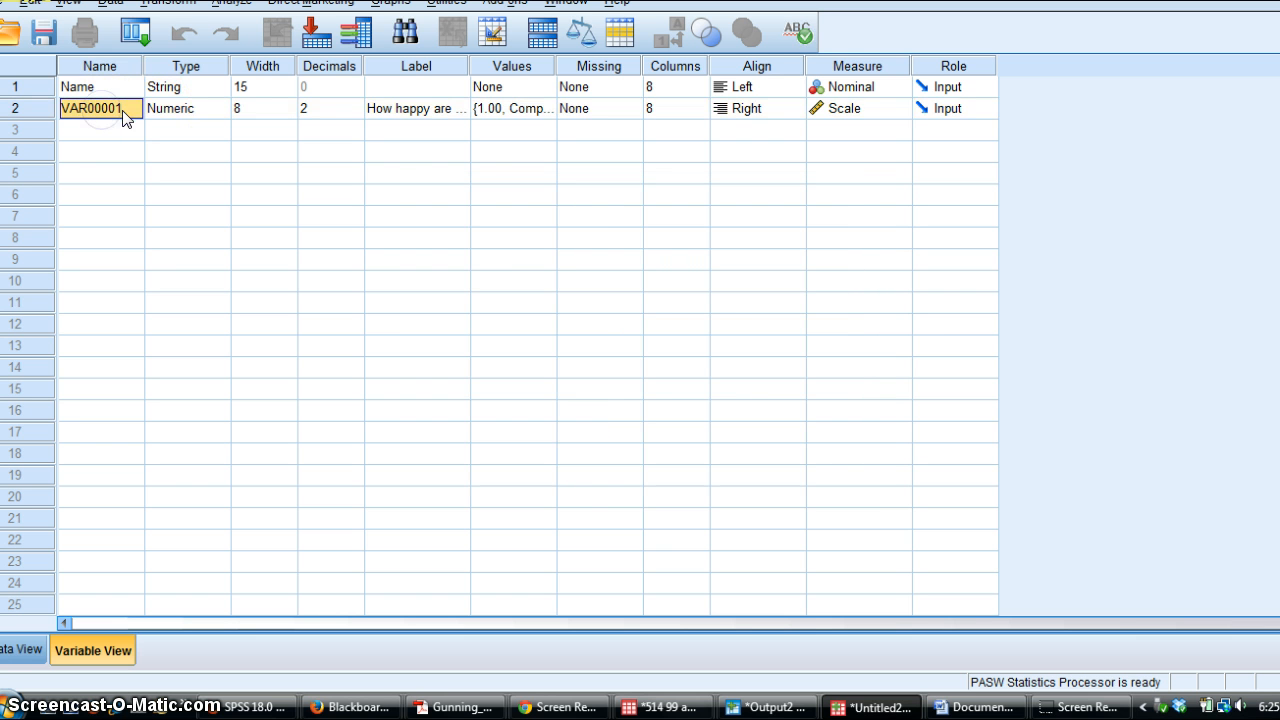
click(91, 110)
click(412, 110)
drag(396, 110, 315, 109)
click(417, 109)
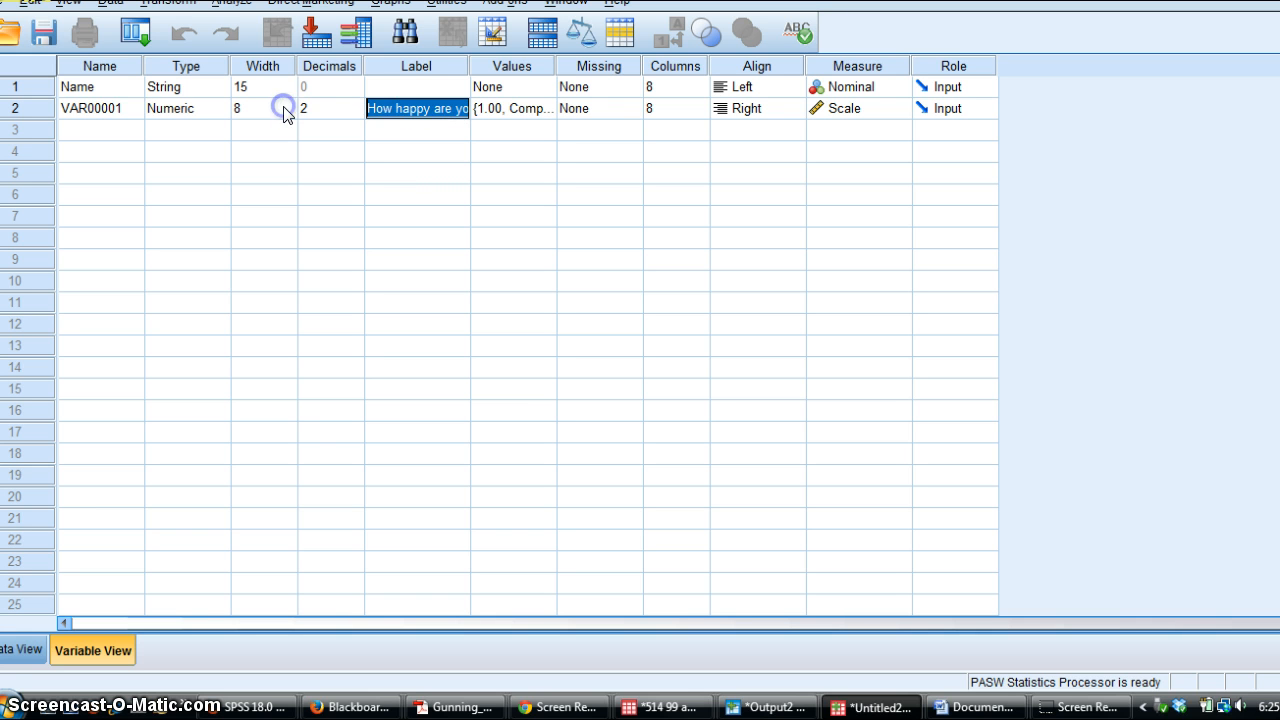
Replace the second variable's label with "How much do you like how this week went?".
text(How much do)
text( you like how this )
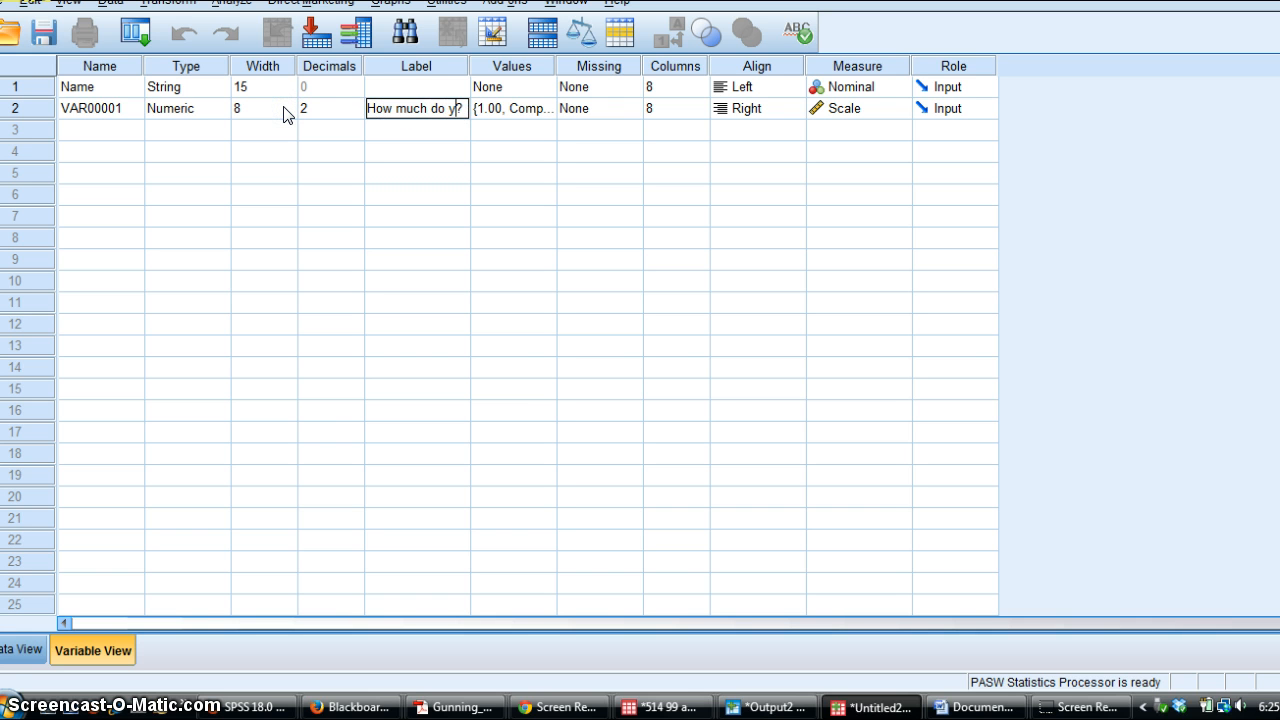
text(week went)
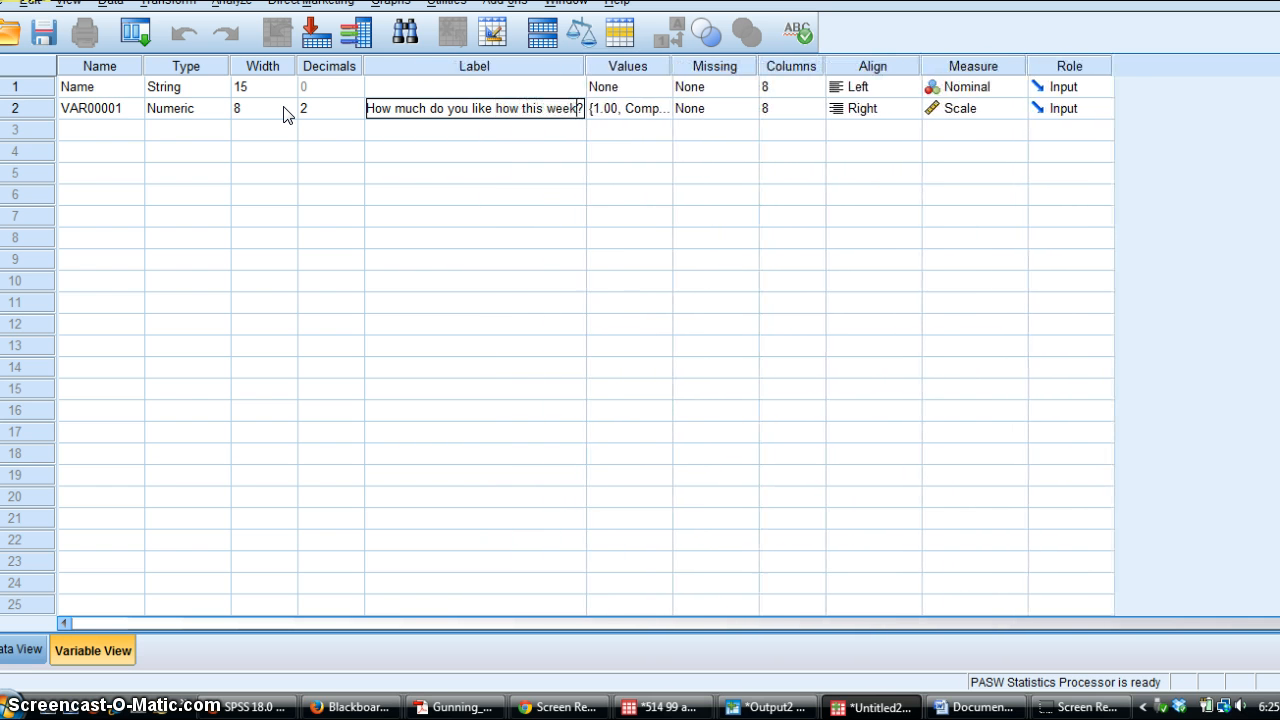
click(178, 113)
Try to rename the second variable as "Liked week" with a space in the name.
click(135, 107)
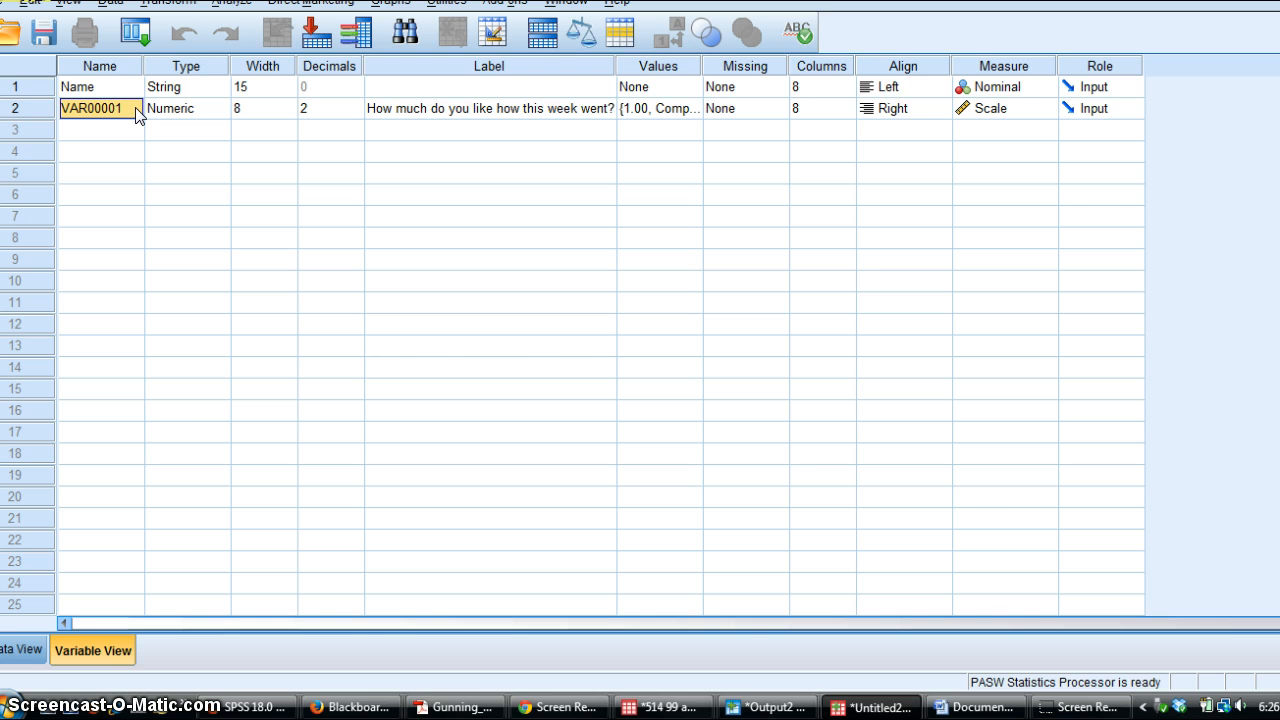
click(108, 114)
text(W)
key(BackSpace)
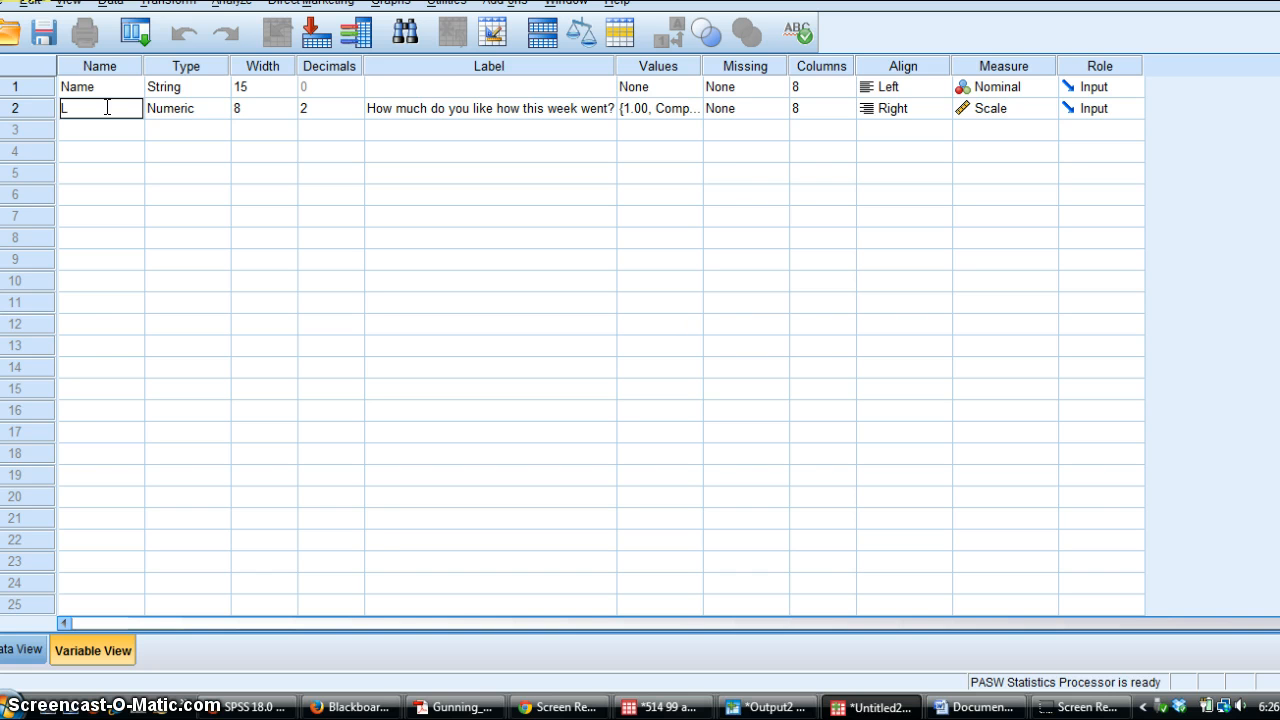
text(Liked week)
click(116, 127)
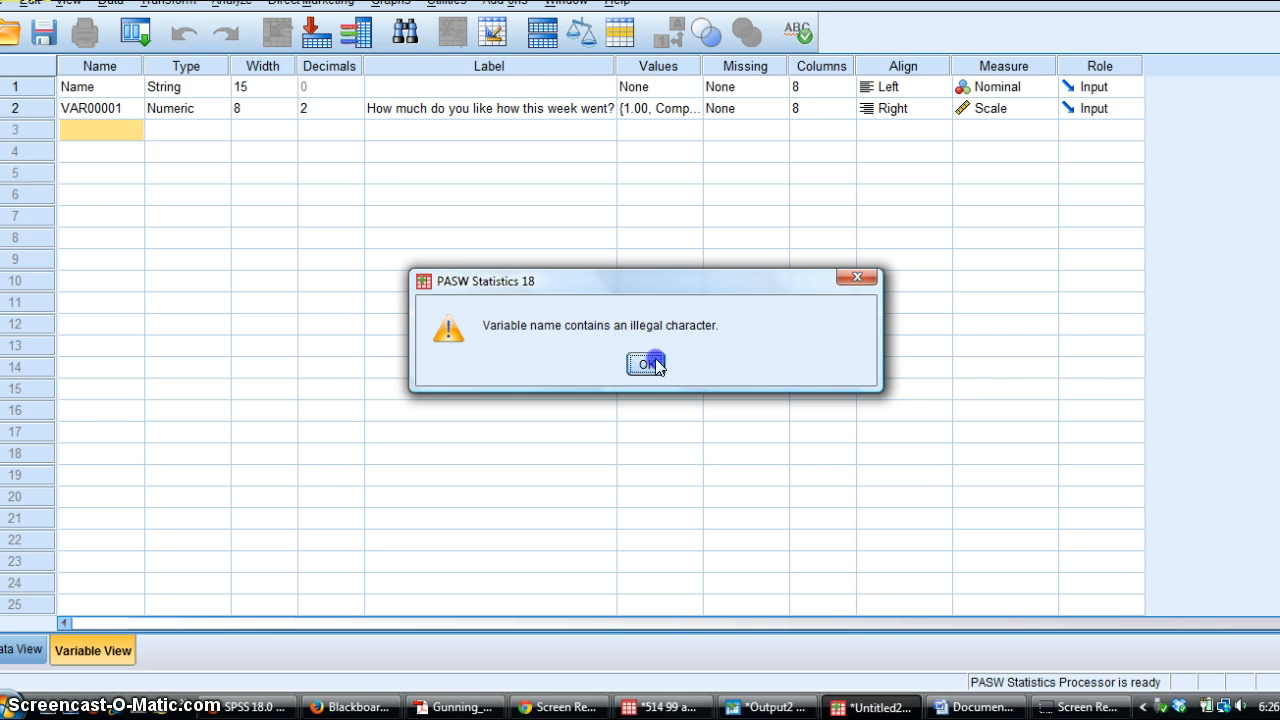
click(647, 364)
Rename the second variable as Likedweek.
click(111, 110)
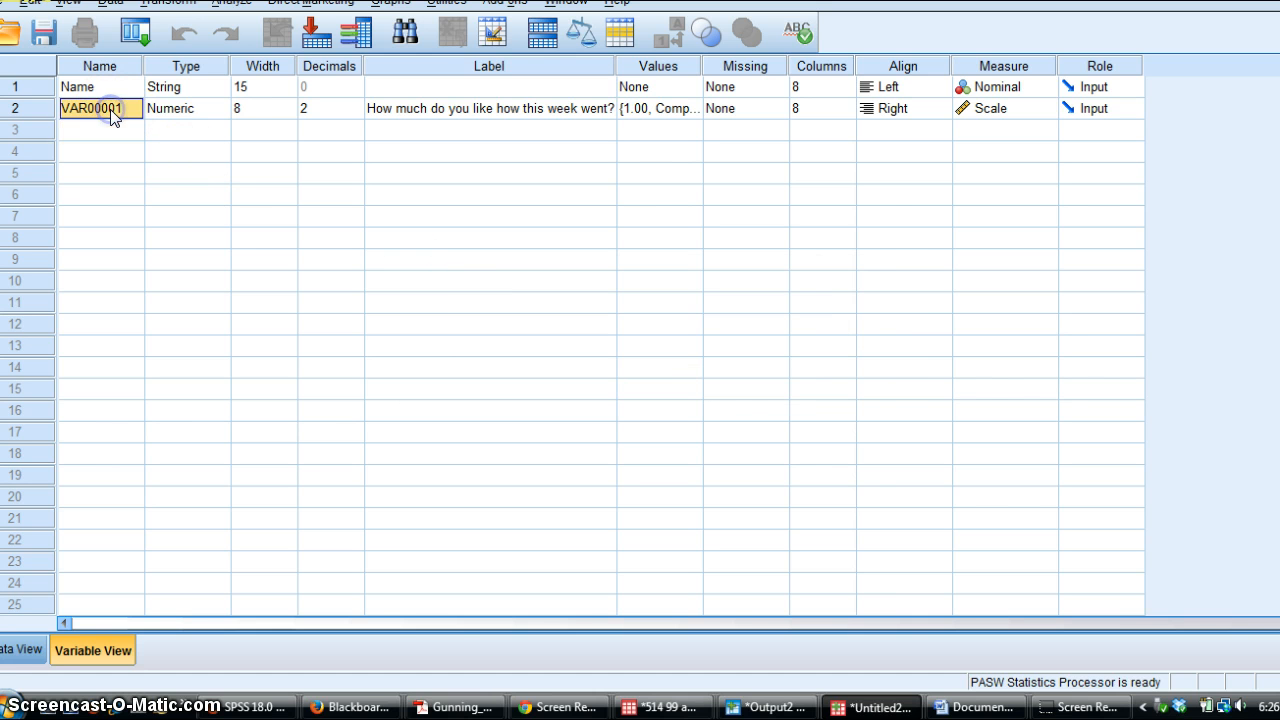
text(Likedweek)
click(112, 130)
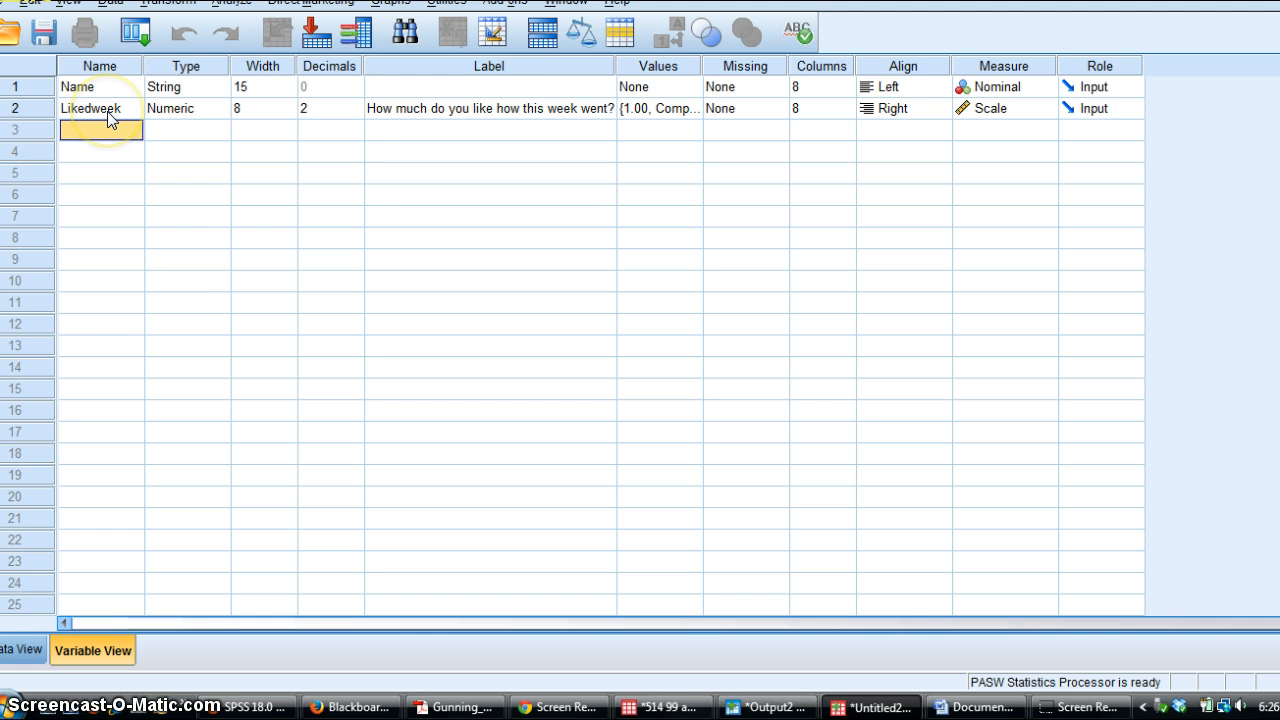
Show the data sheet and enter the numbers 1 through 10 in the Name column for rows 1 to 10.
click(25, 658)
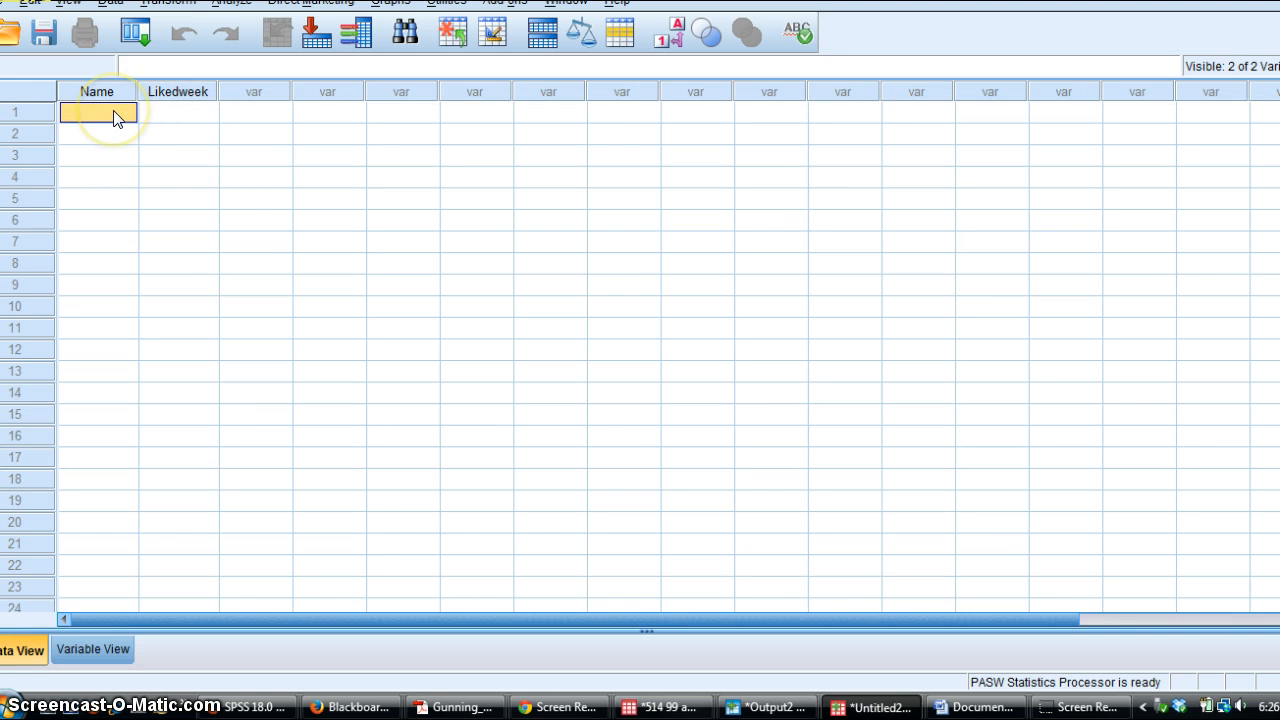
text(1)
key(Return)
text(2)
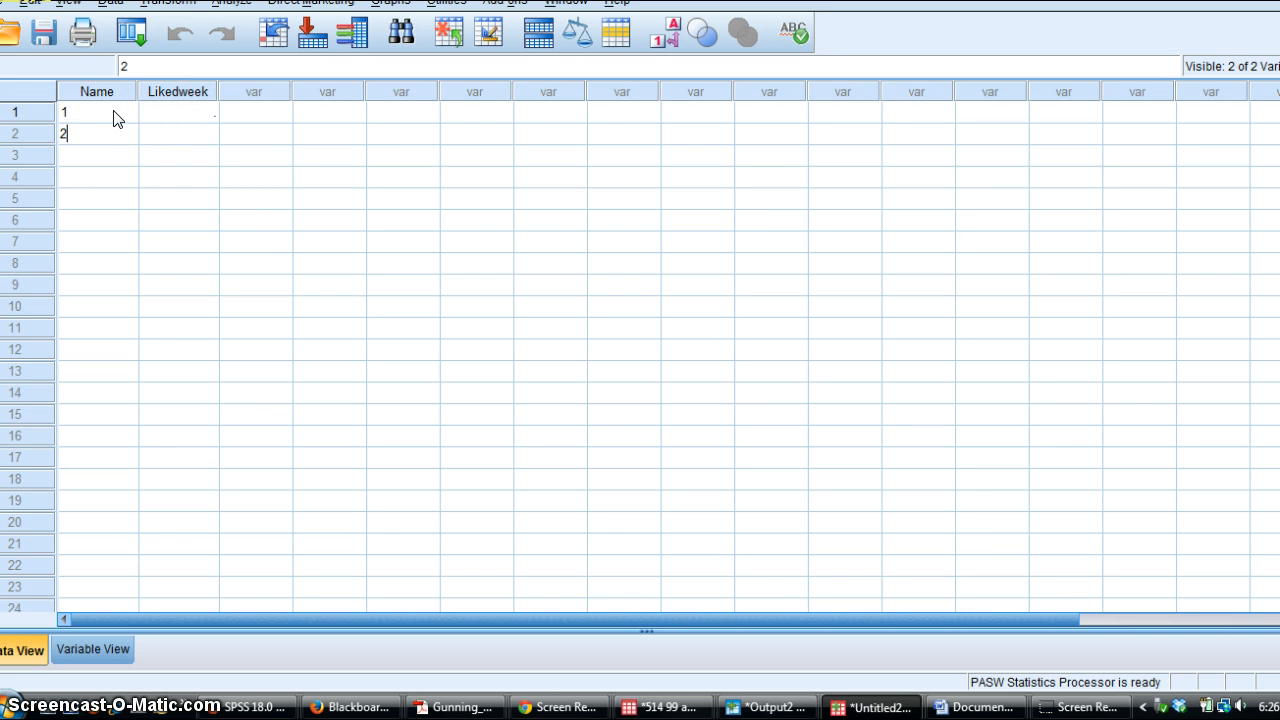
key(Return)
text(3)
key(Return)
text(4 5)
key(Return)
text(6 7 8 9)
key(Return)
click(155, 115)
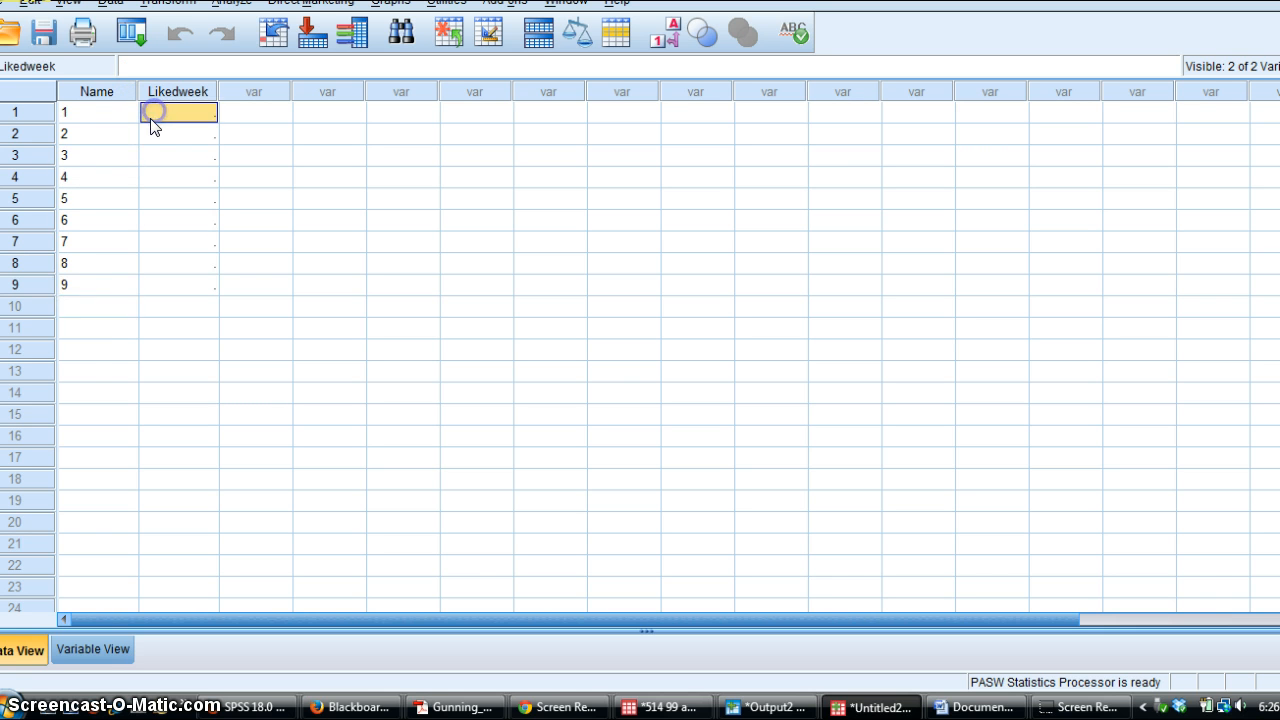
click(72, 310)
text(10)
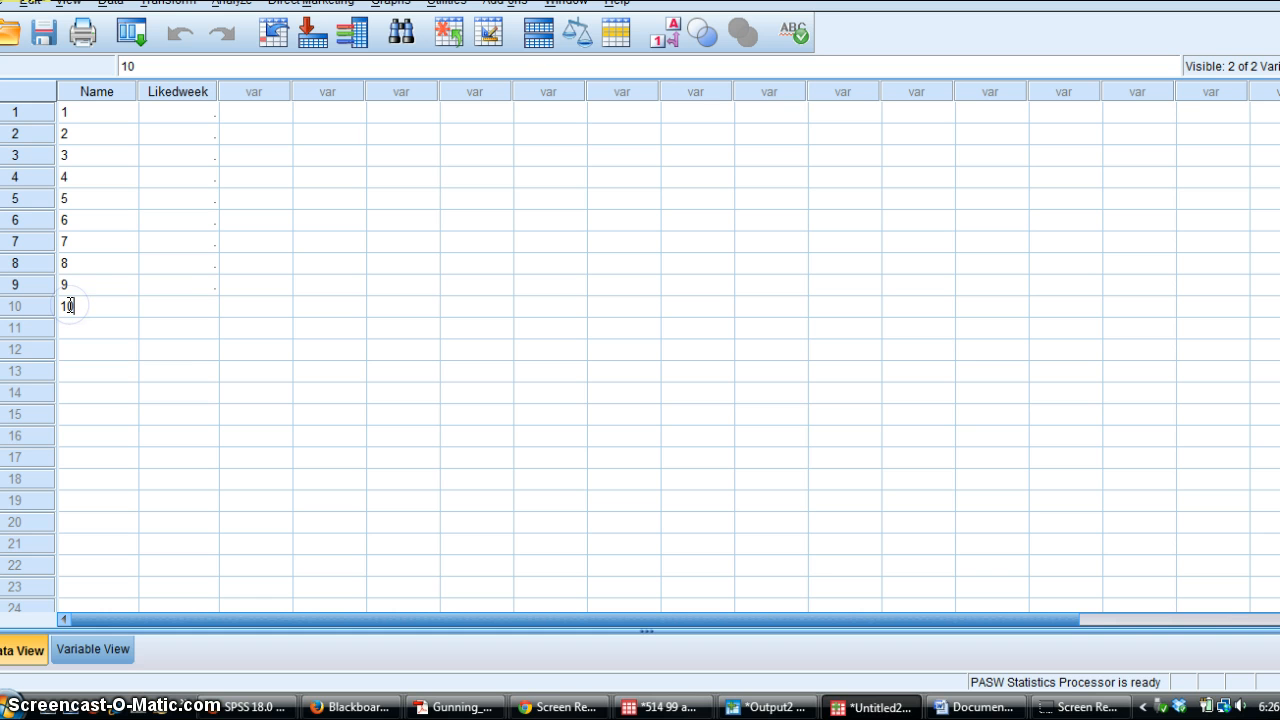
click(180, 301)
Enter the Likedweek scores 1, 3 and 3 for cases 1 to 3.
click(181, 114)
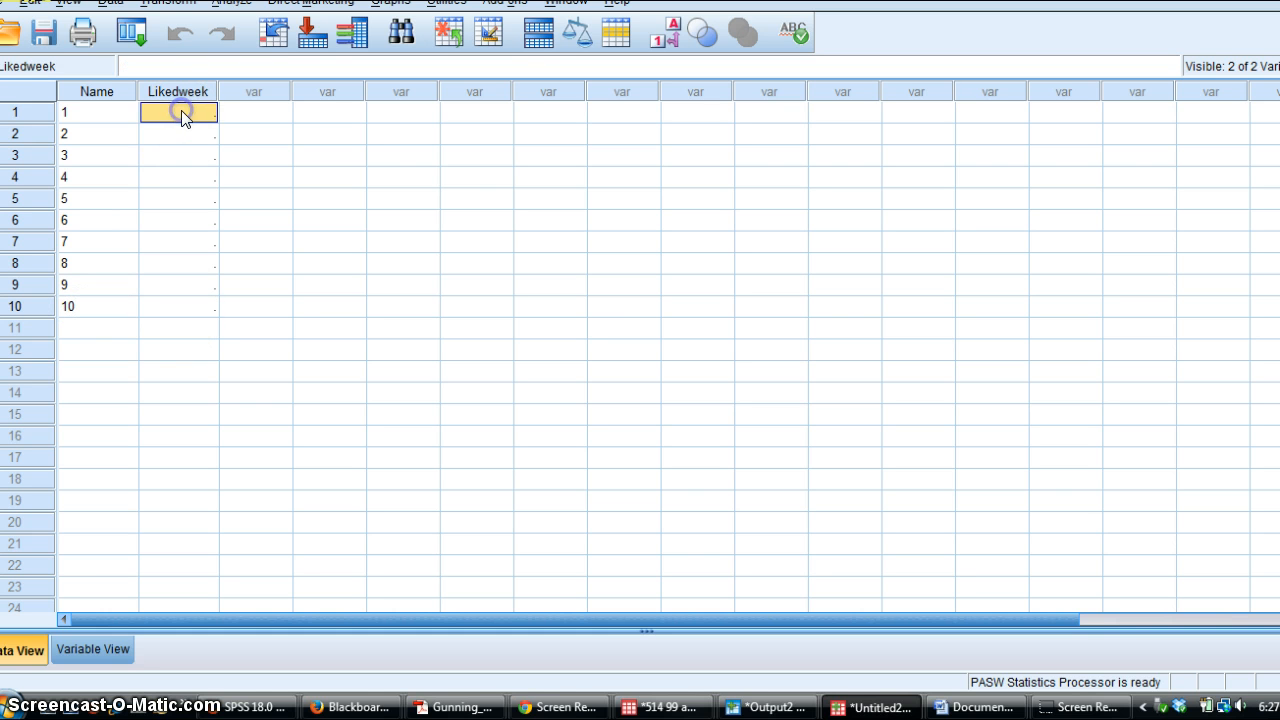
text(1)
key(Return)
text(3)
key(Return)
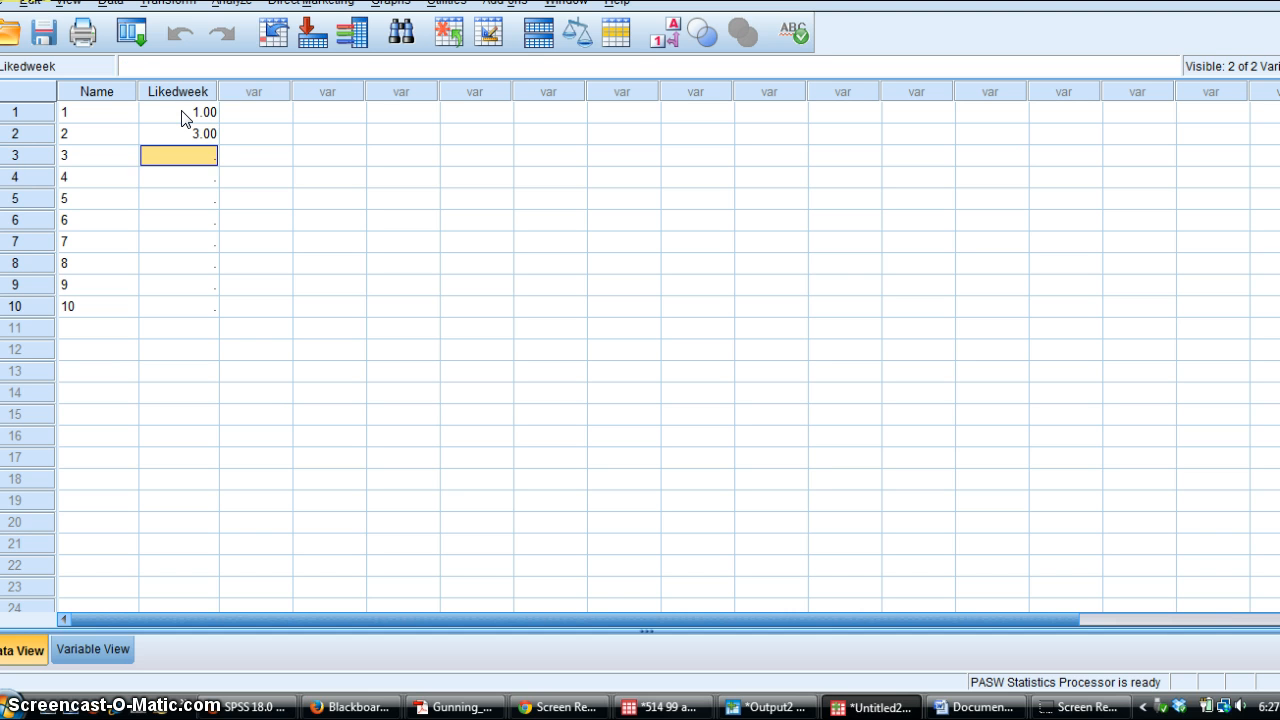
text(3)
key(Return)
Enter a Likedweek score of 5 for each of cases 4, 5 and 6.
key(Return)
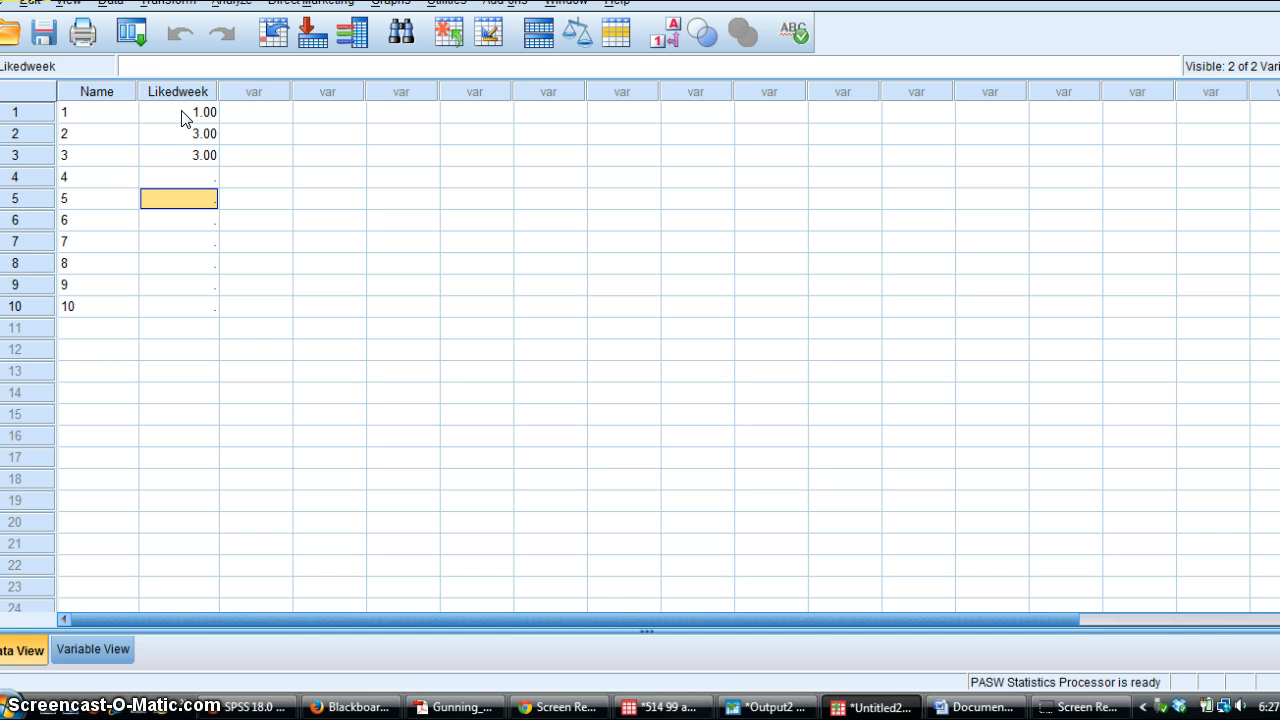
key(Up)
text(5)
key(Return)
text(5)
key(Return)
text(5)
key(Return)
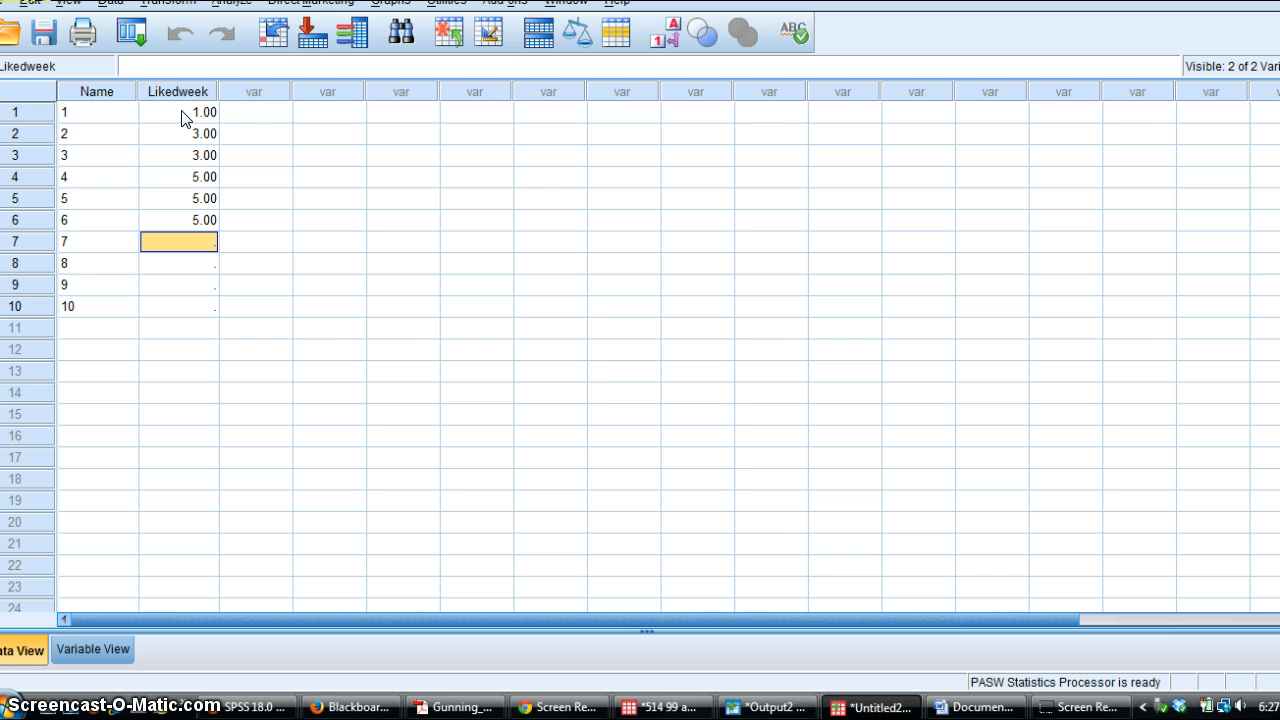
Enter the Likedweek scores 4, 3, 5 and 4 for cases 7 to 10.
text(4)
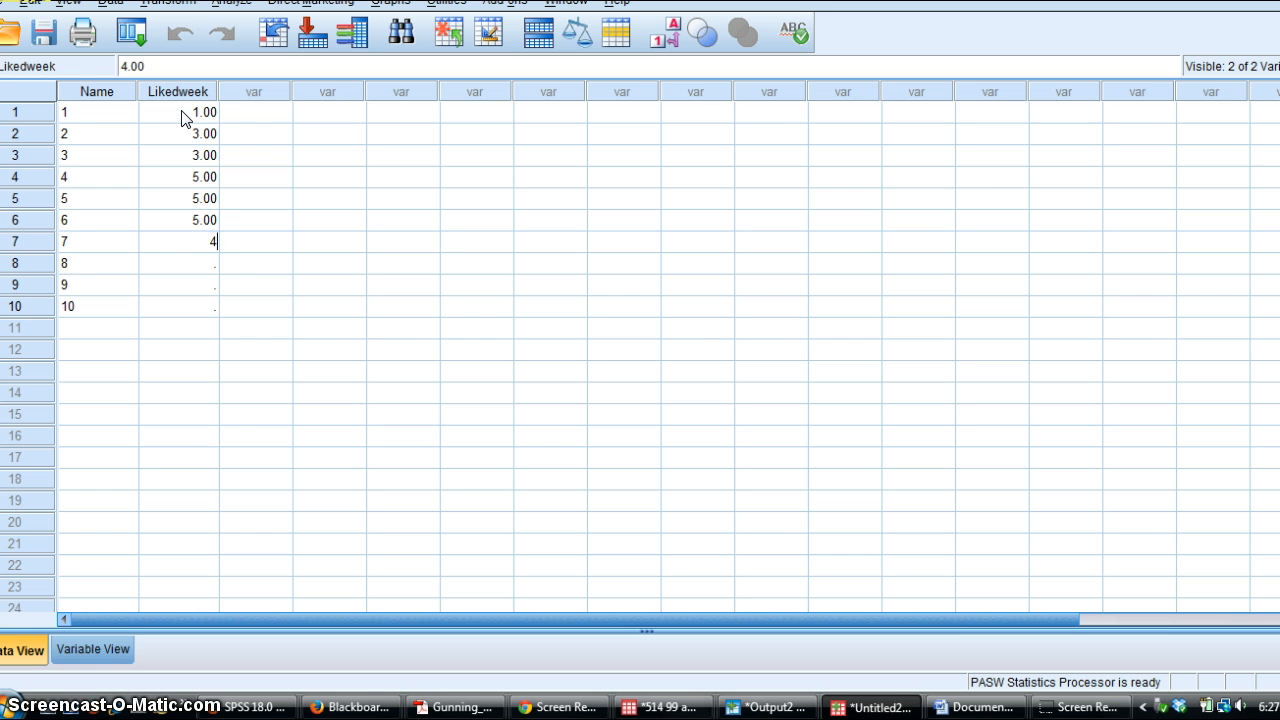
key(Return)
text(3)
key(Return)
text(5)
key(Return)
text(4)
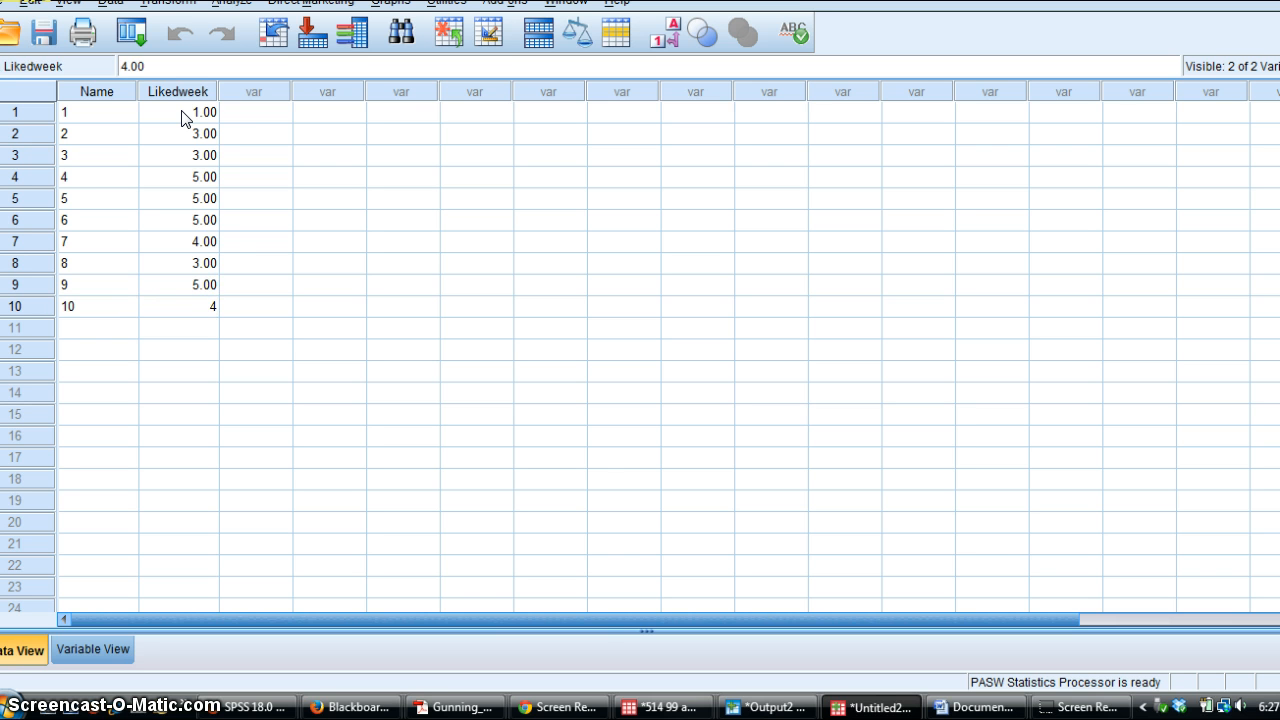
click(254, 304)
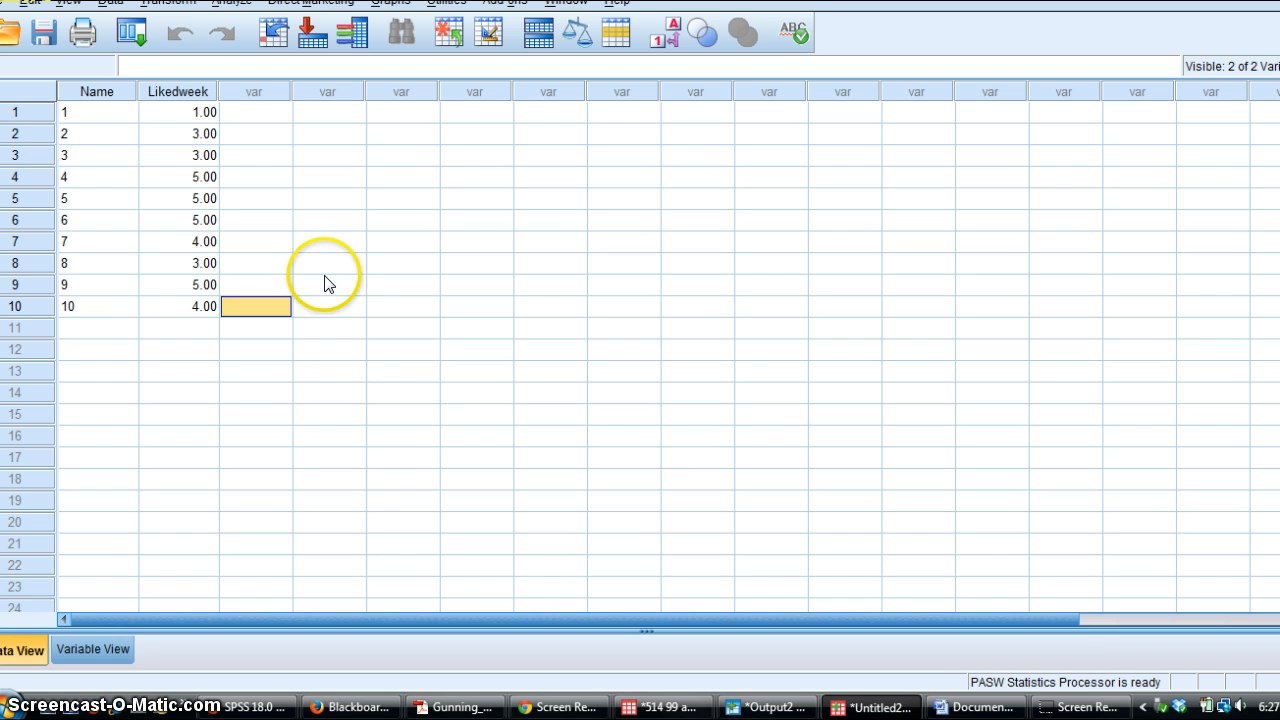
Start a Frequencies analysis and add the "How much do you like how this week went?" variable to it.
click(228, 4)
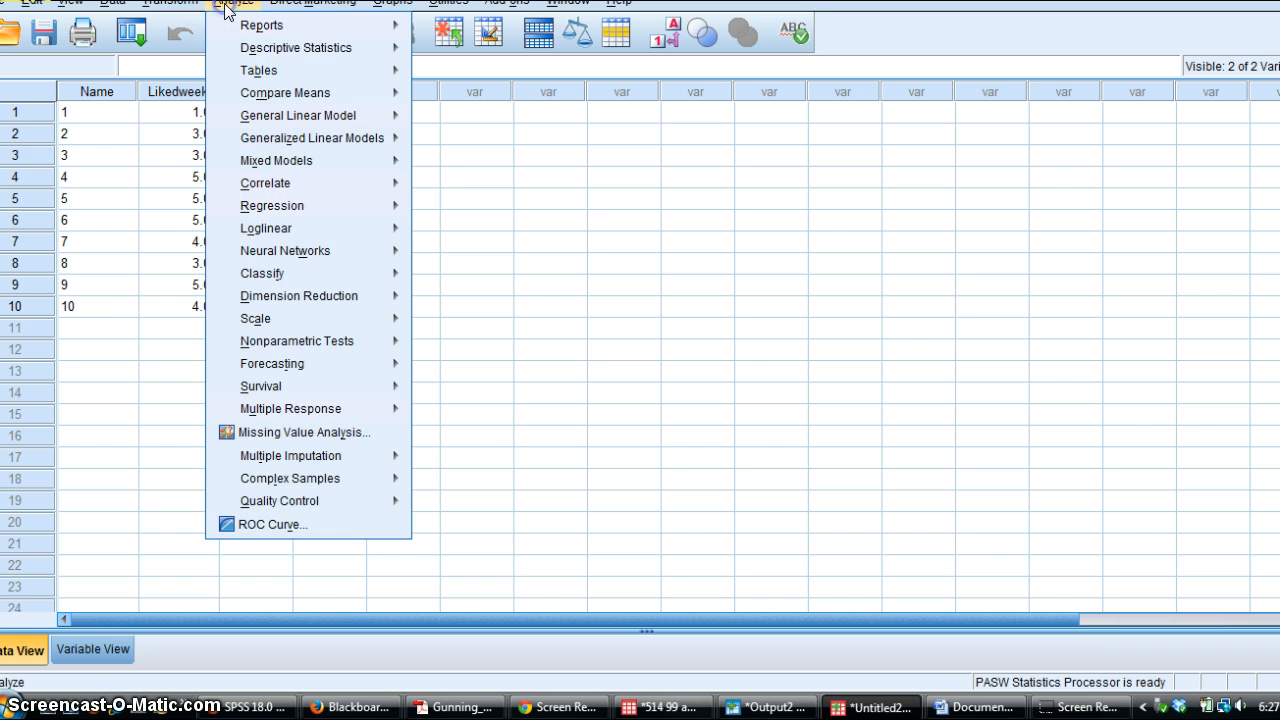
mouse_move(250, 50)
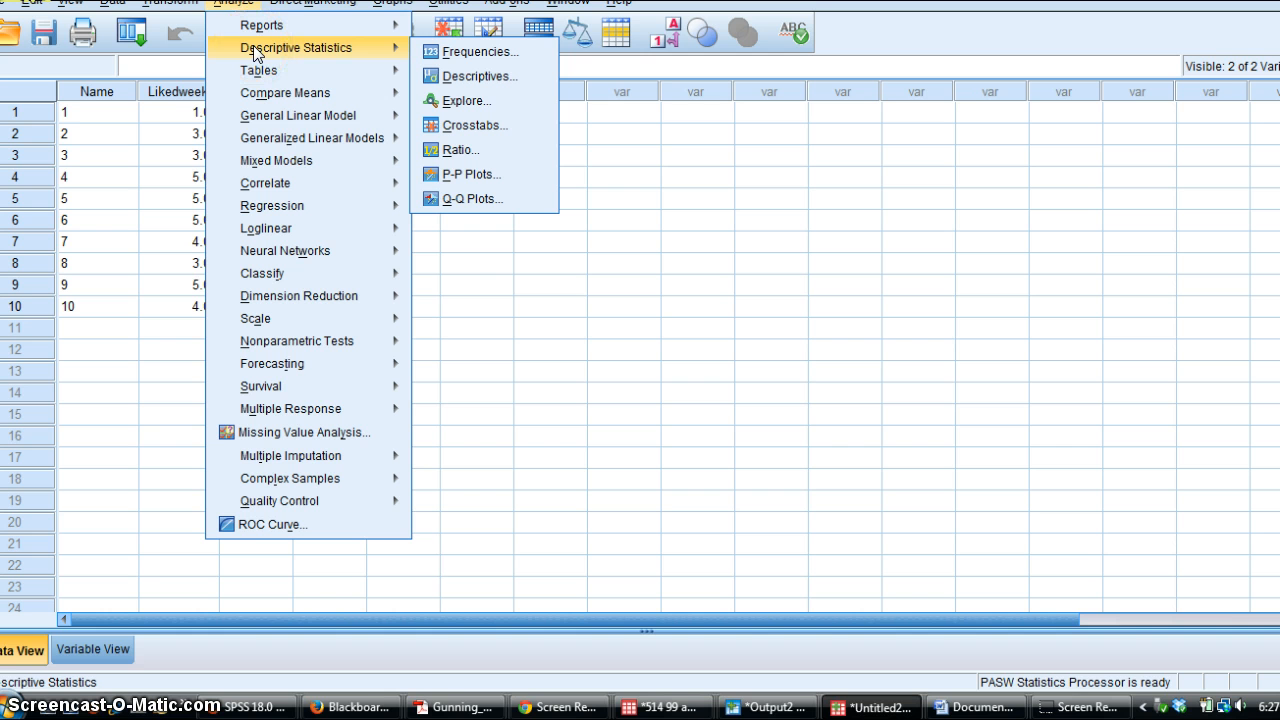
click(478, 54)
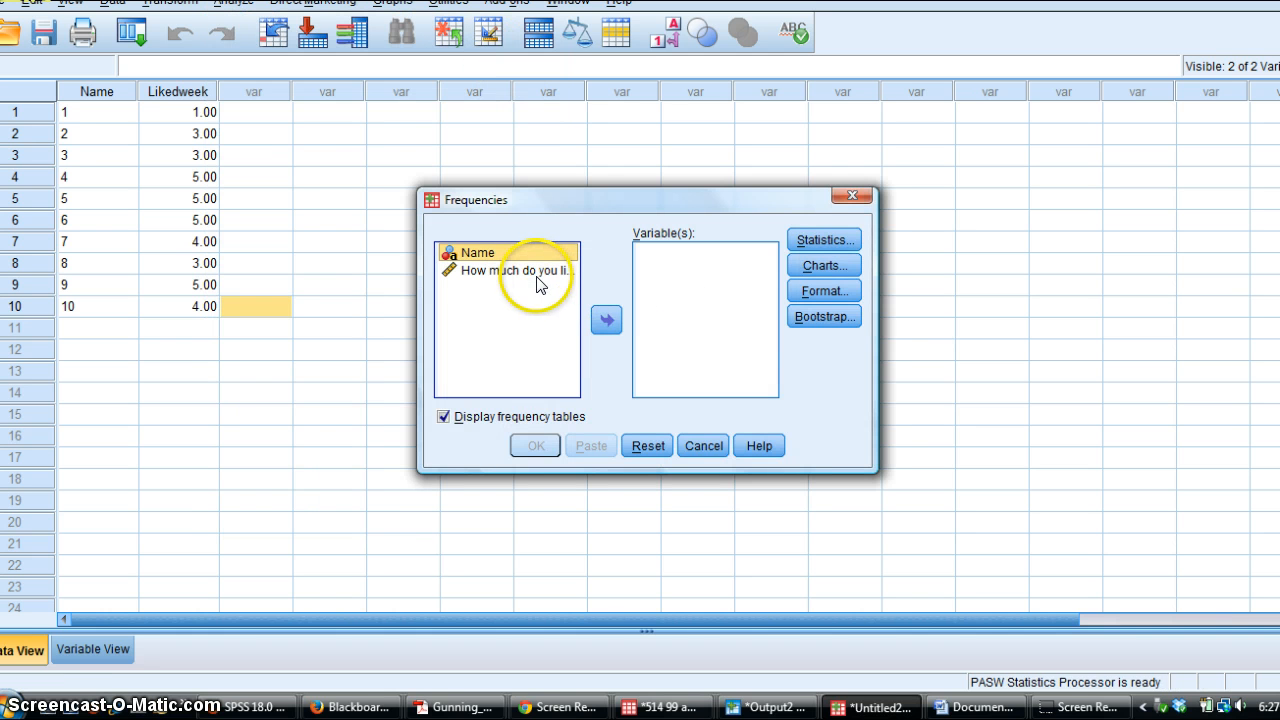
click(524, 272)
click(604, 320)
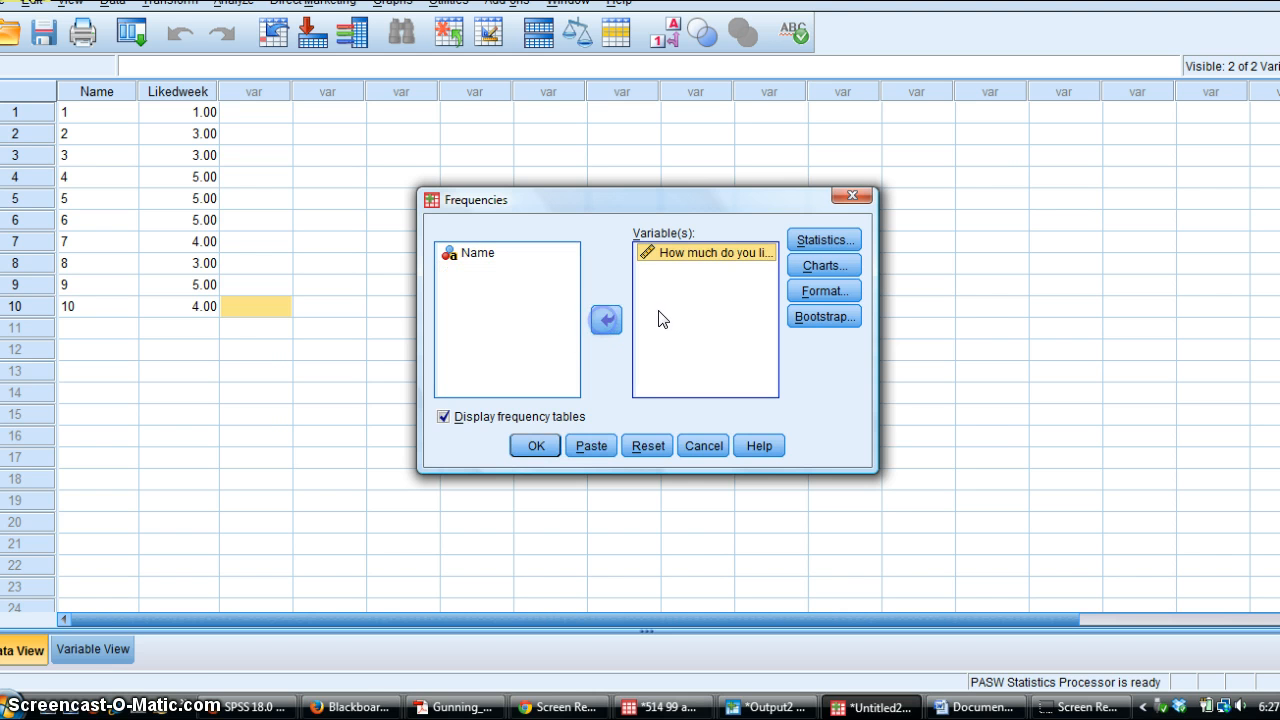
Include the mean, median, mode and standard deviation in the Frequencies statistics.
click(818, 240)
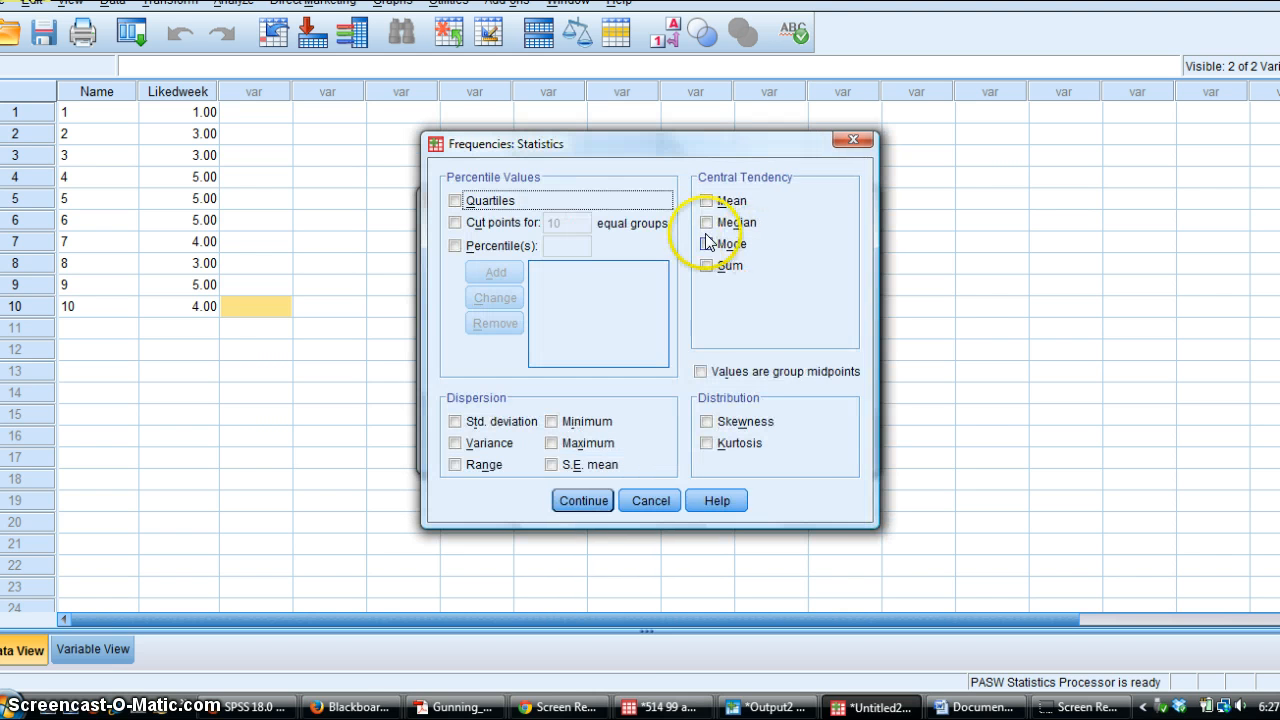
click(707, 201)
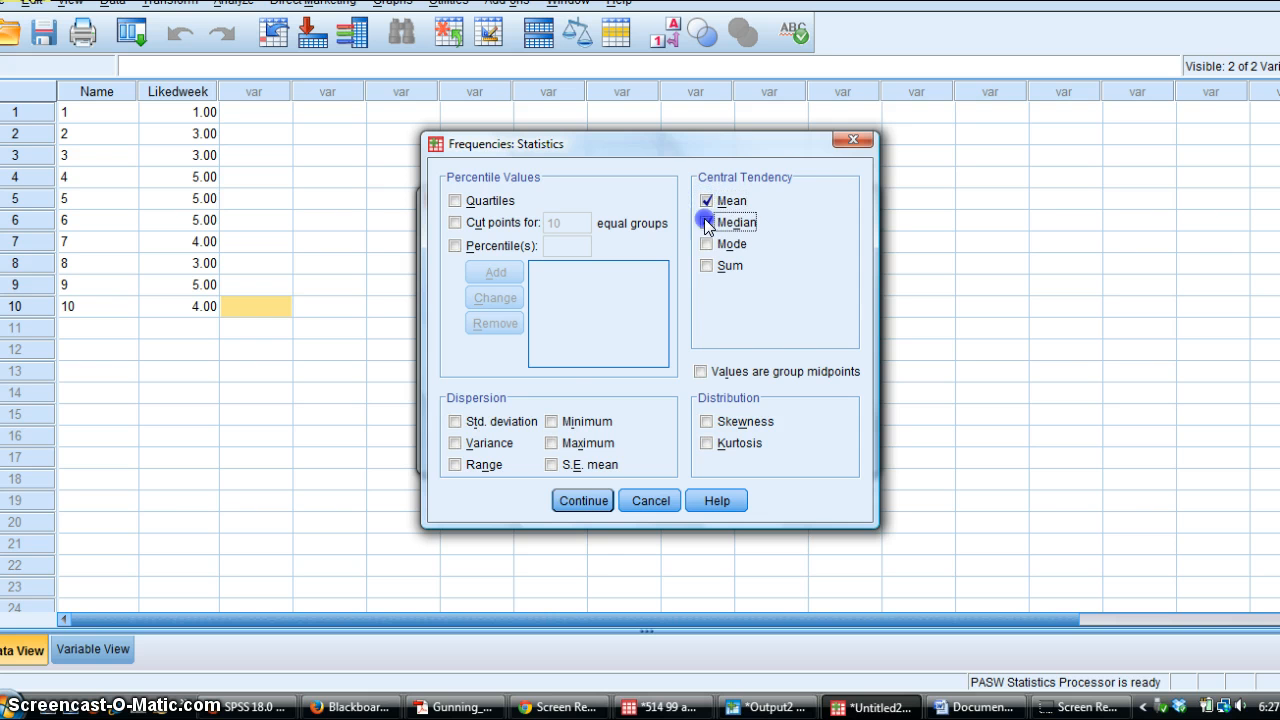
click(707, 222)
click(707, 244)
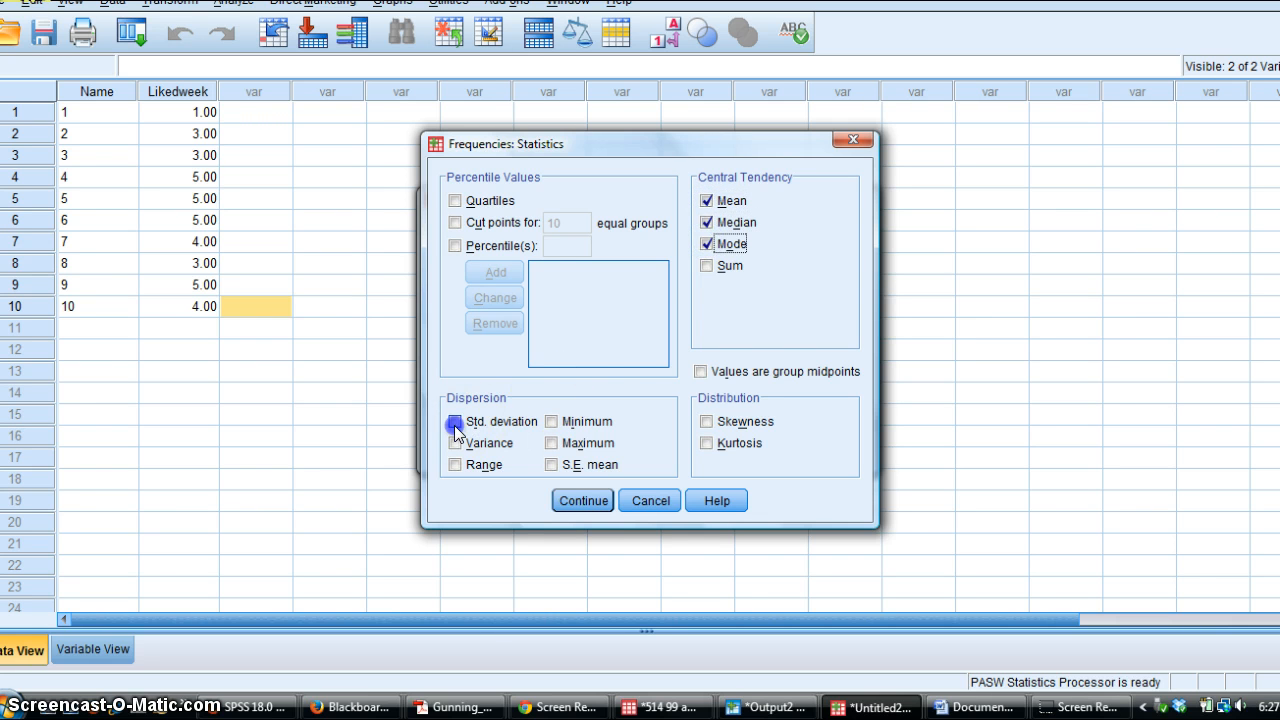
click(455, 424)
click(584, 501)
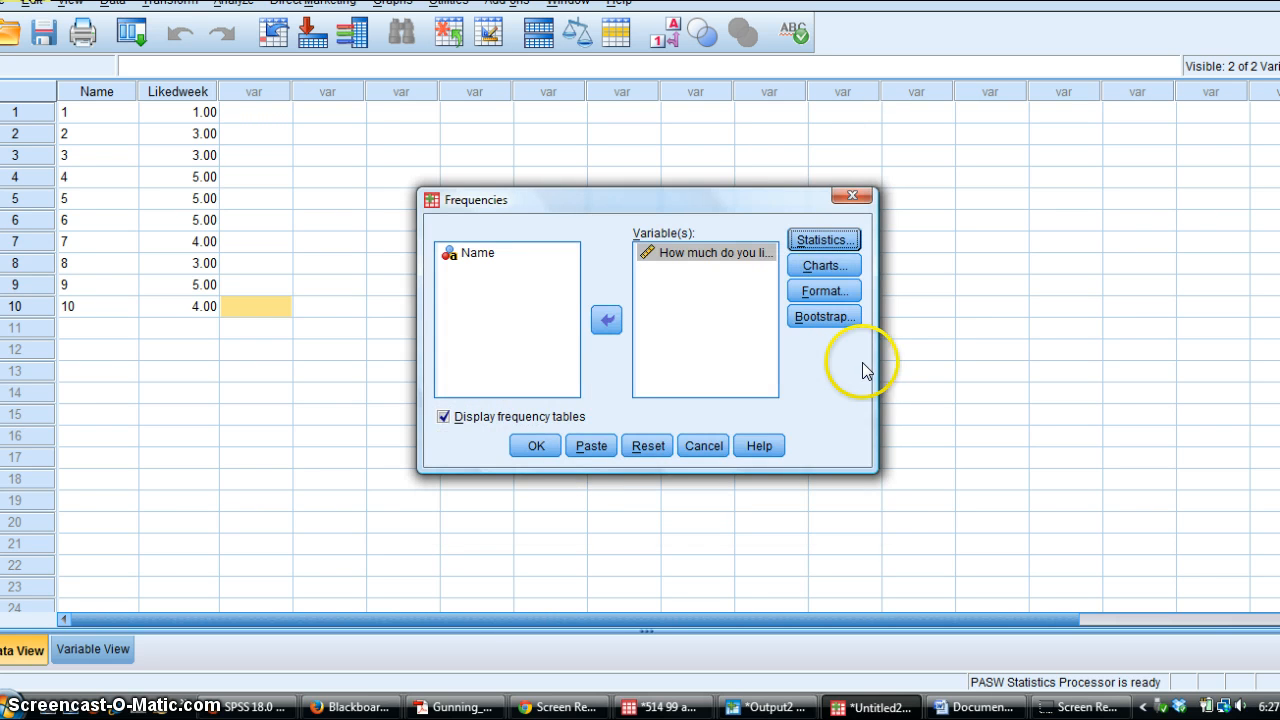
Add a bar chart with frequencies as chart values and run the Frequencies analysis.
click(824, 265)
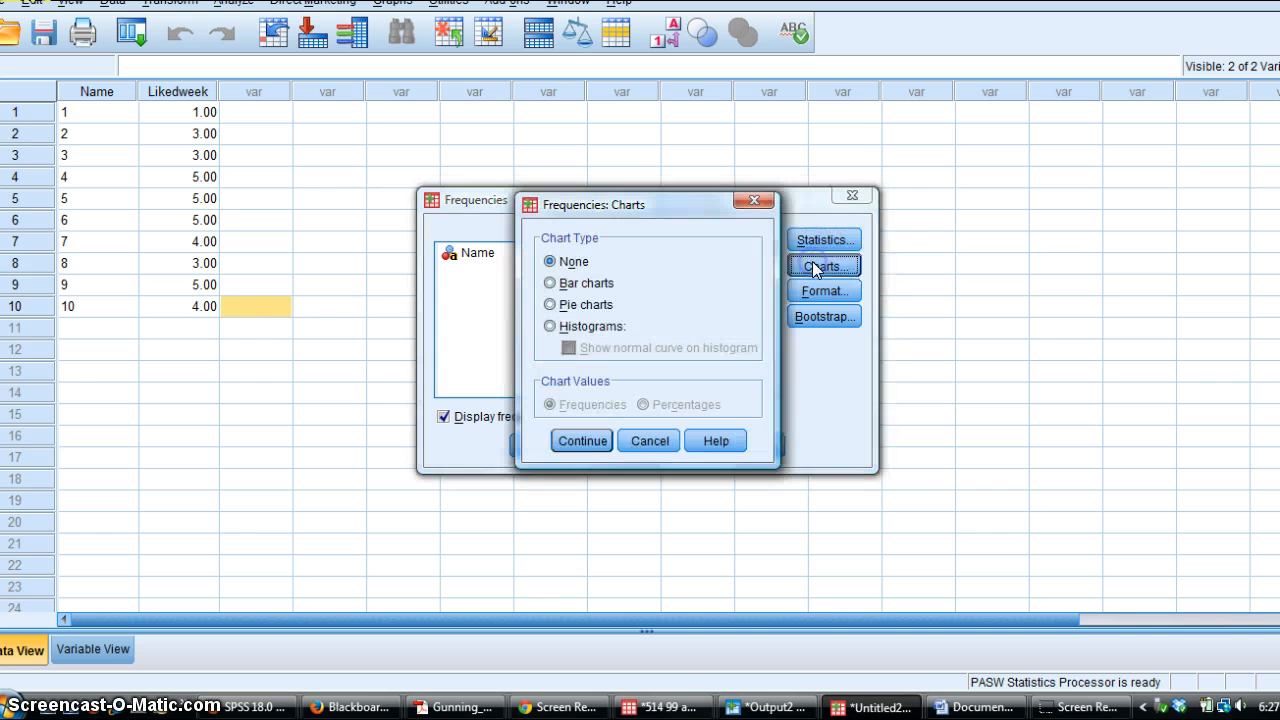
click(565, 284)
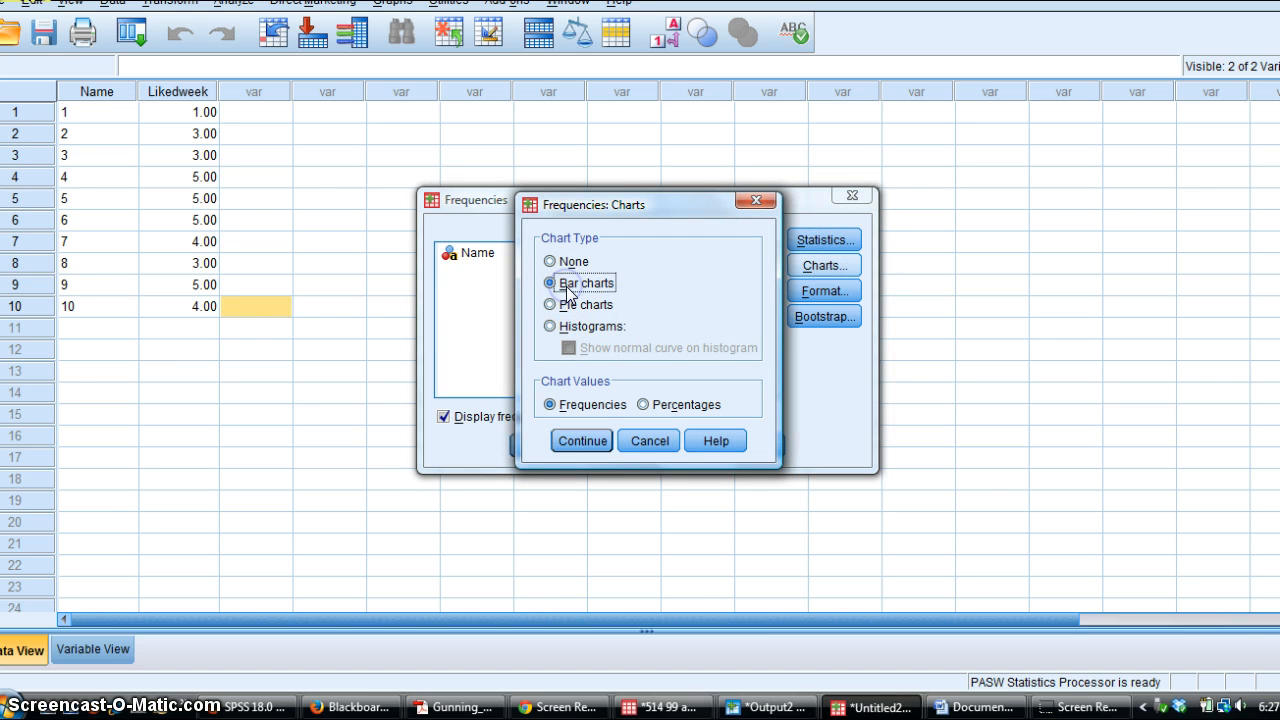
click(563, 409)
click(578, 441)
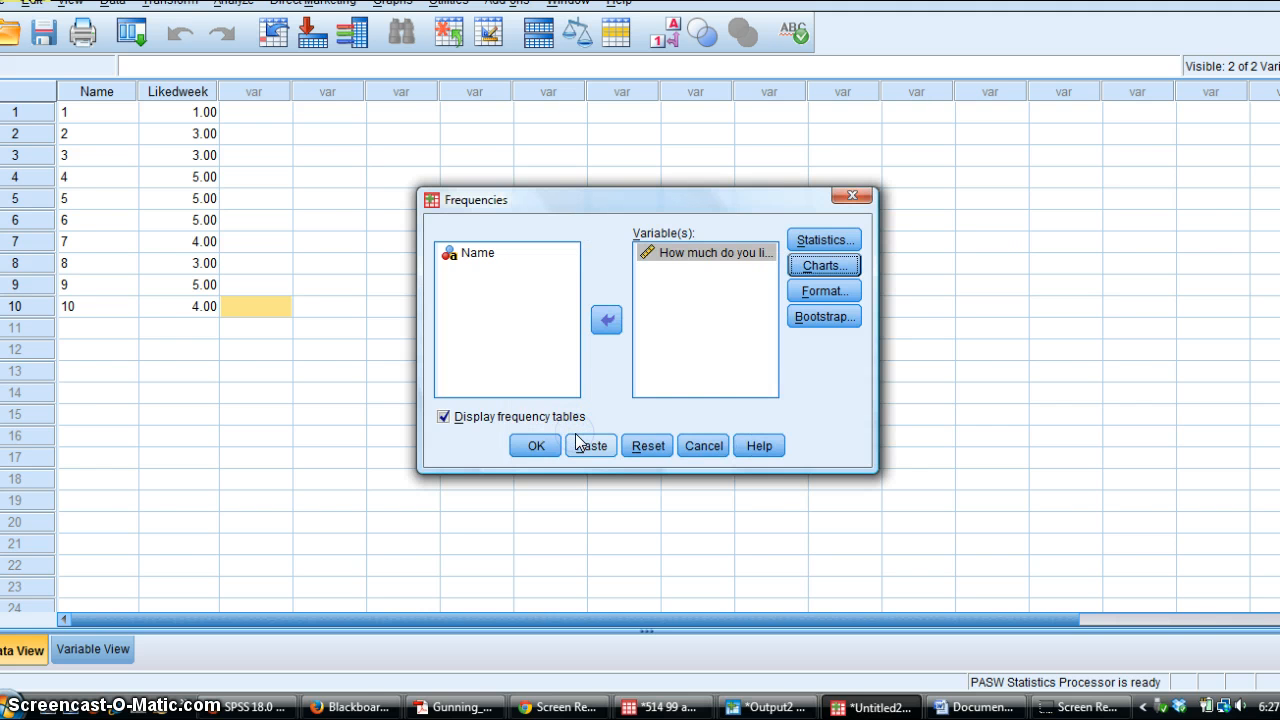
click(533, 452)
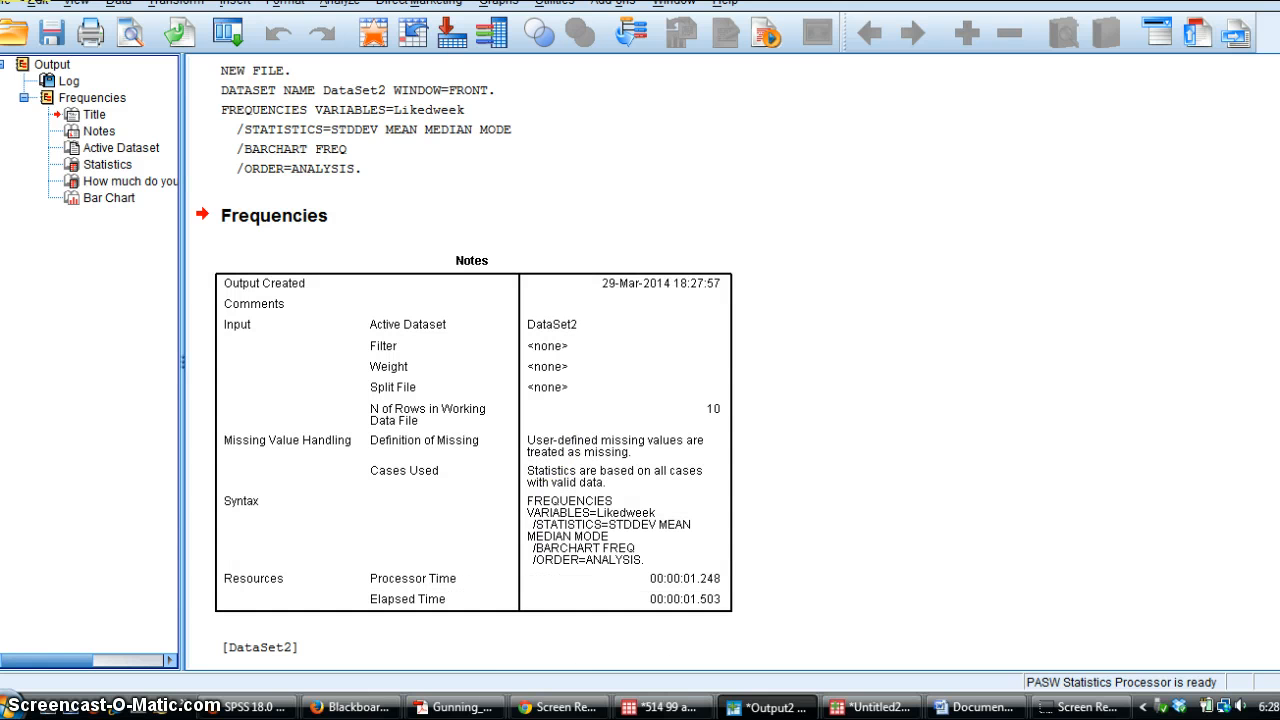
Examine the statistics table, the frequency table's valid percentages and the bar chart in the Frequencies output.
scroll(460, 360, down, 8)
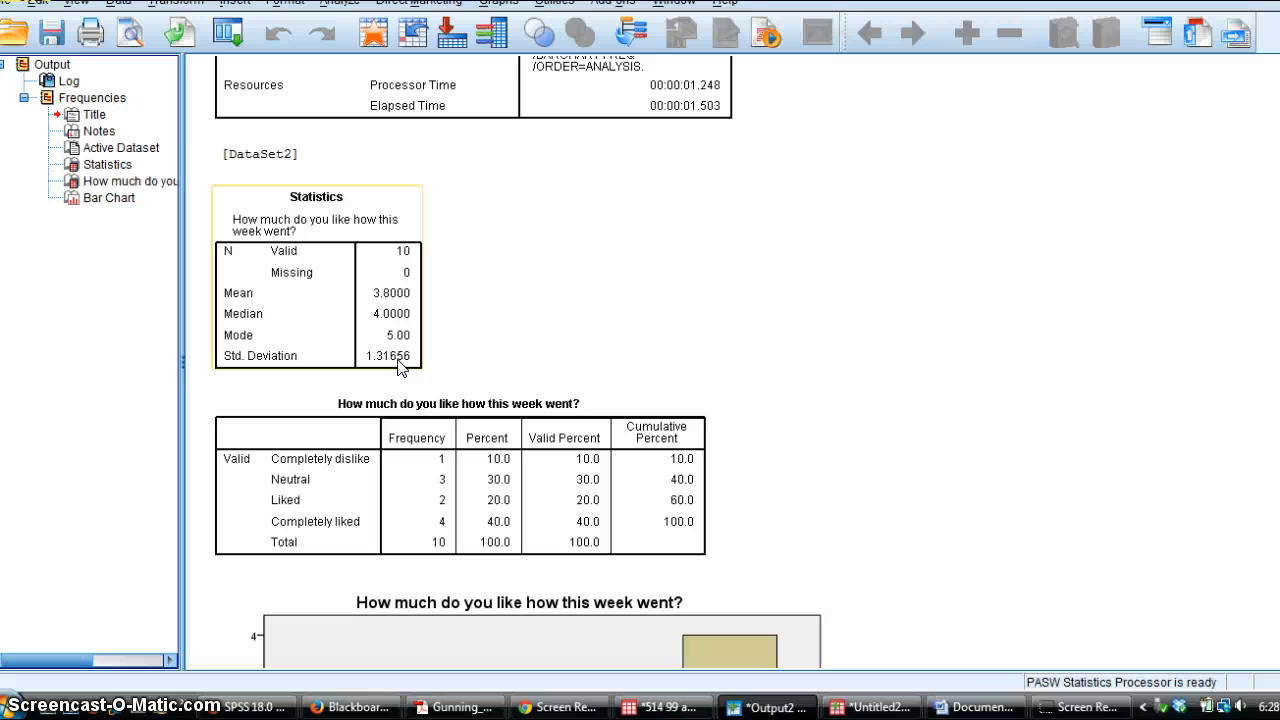
click(815, 370)
click(1255, 405)
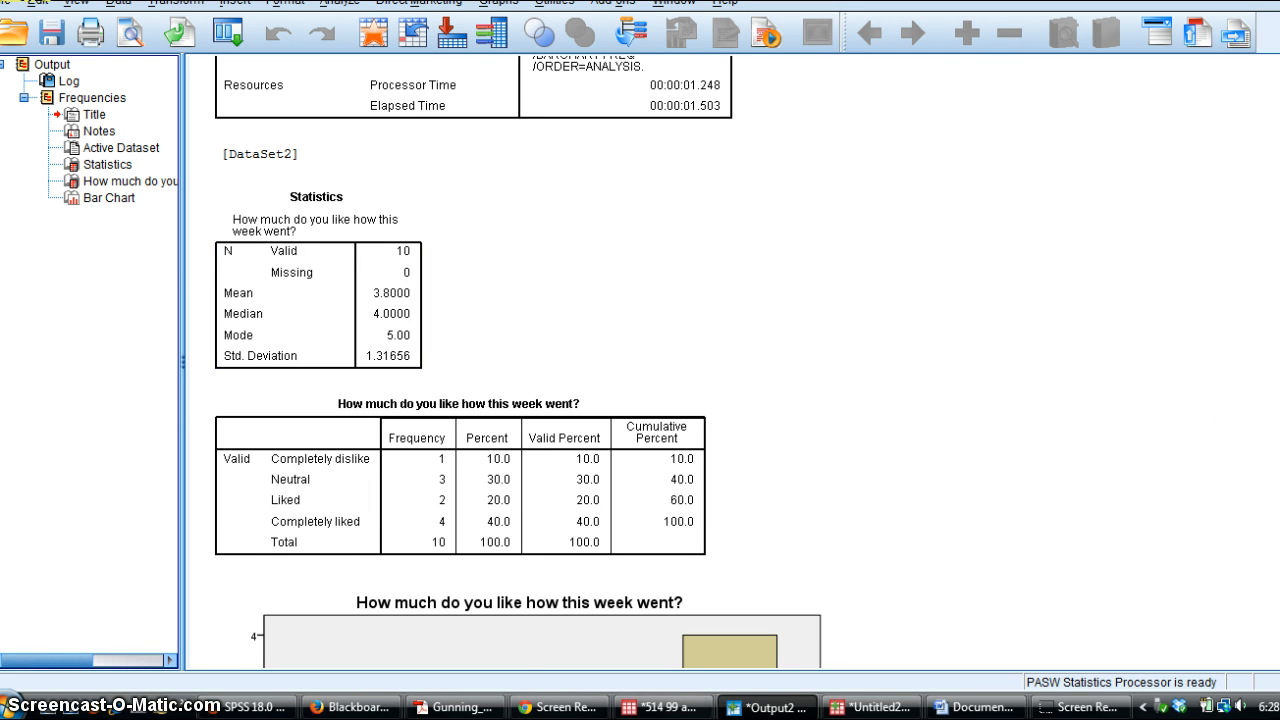
scroll(640, 400, down, 4)
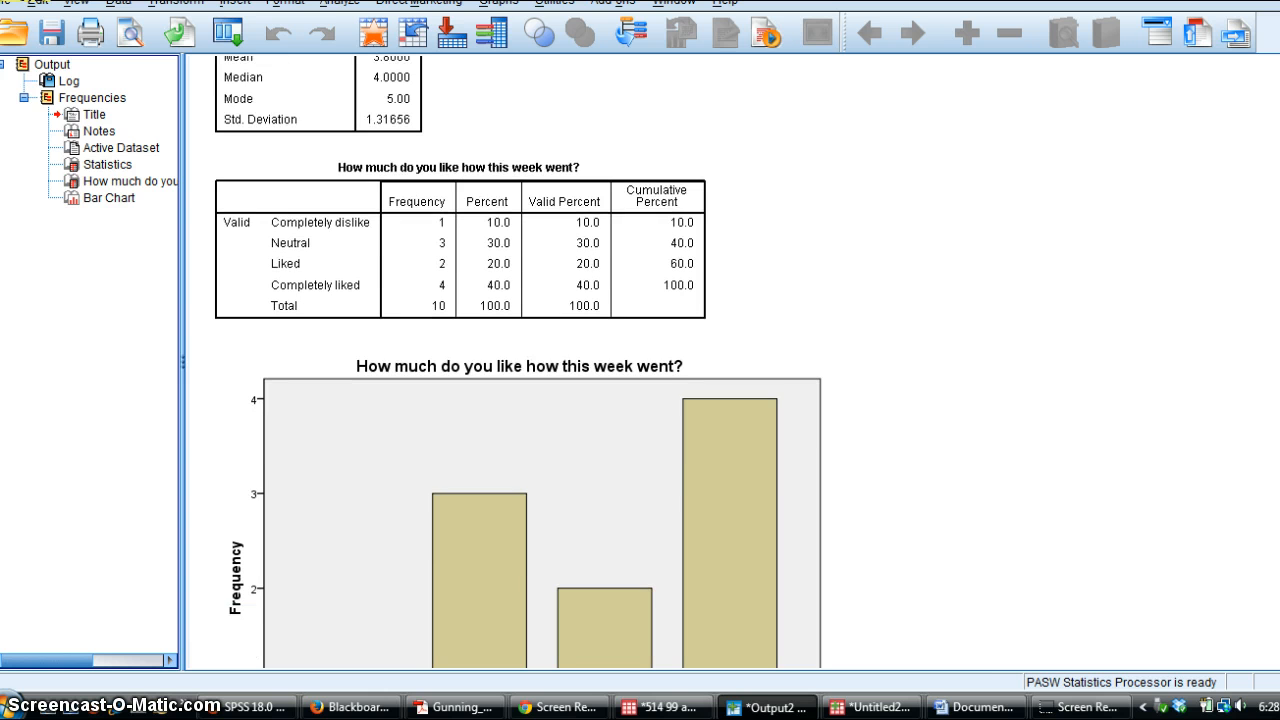
scroll(518, 361, down, 1)
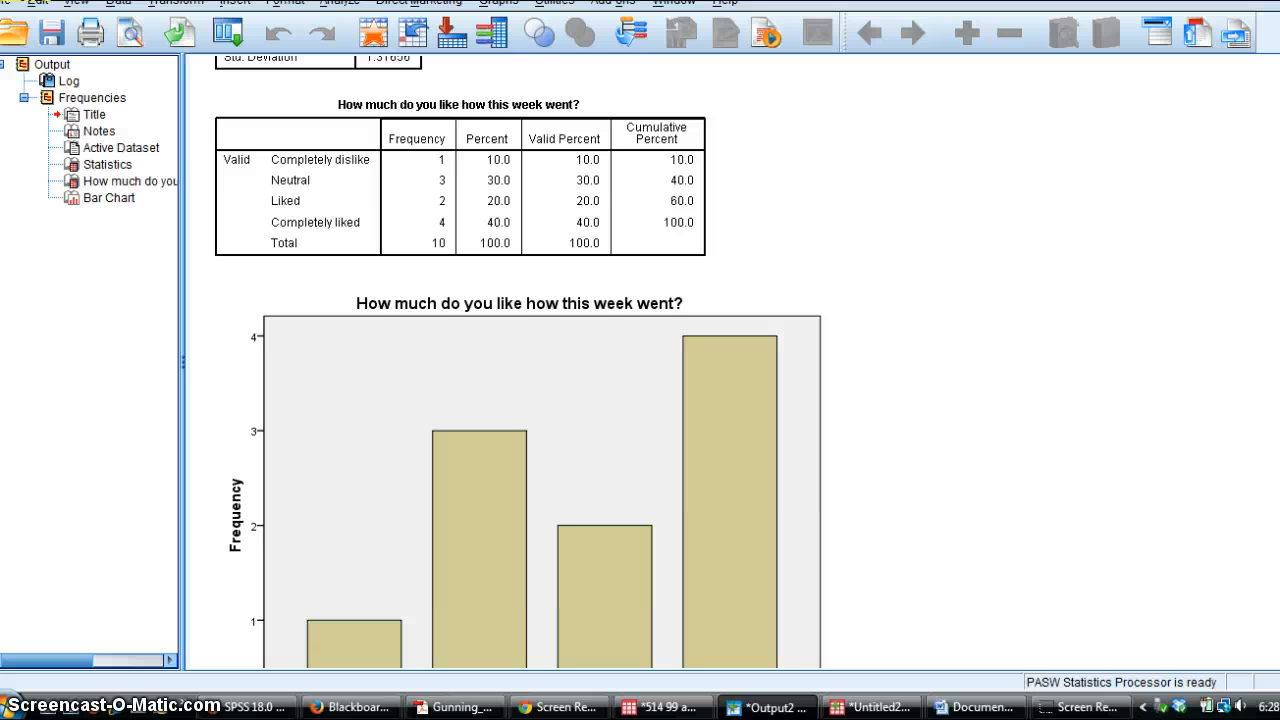
click(594, 171)
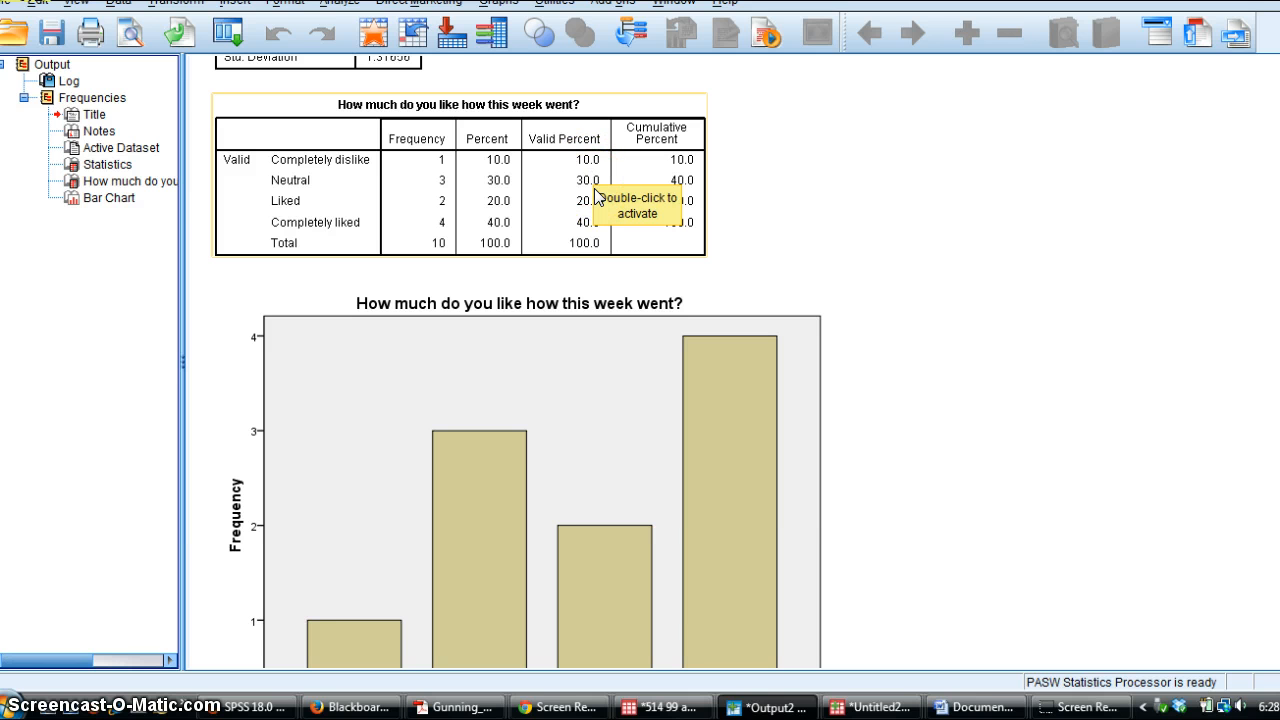
click(590, 196)
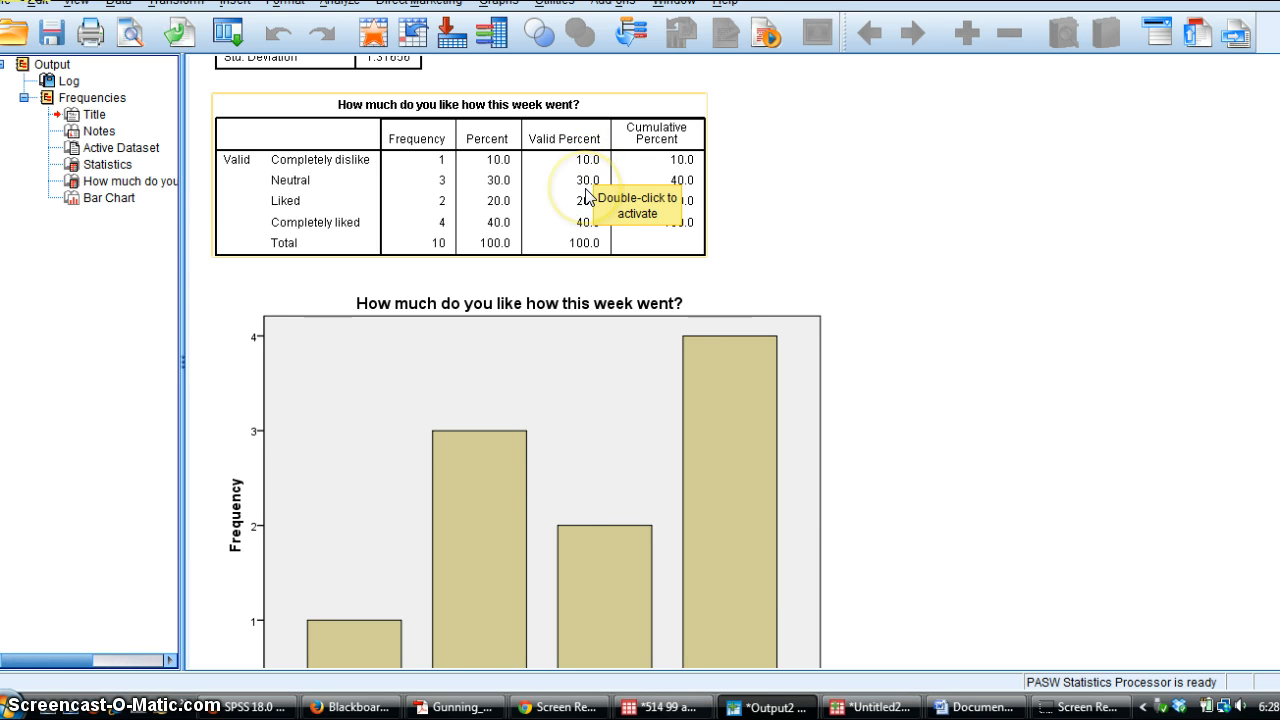
click(586, 210)
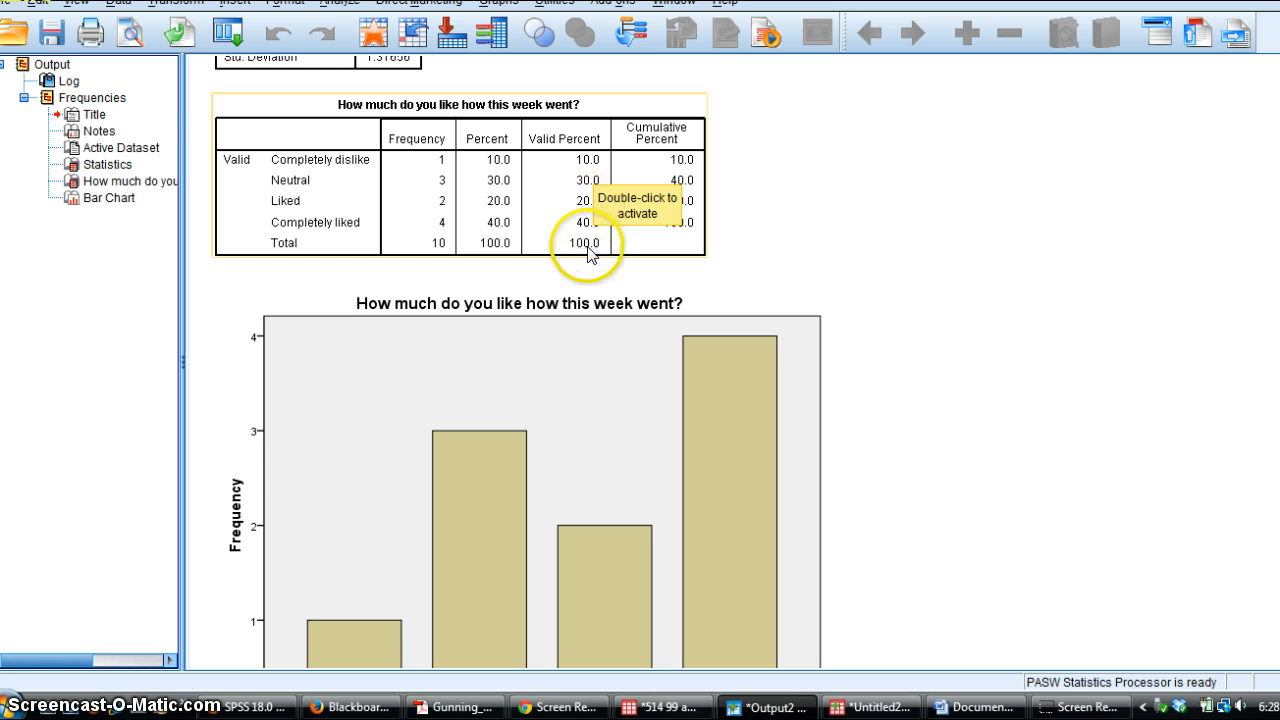
click(1066, 343)
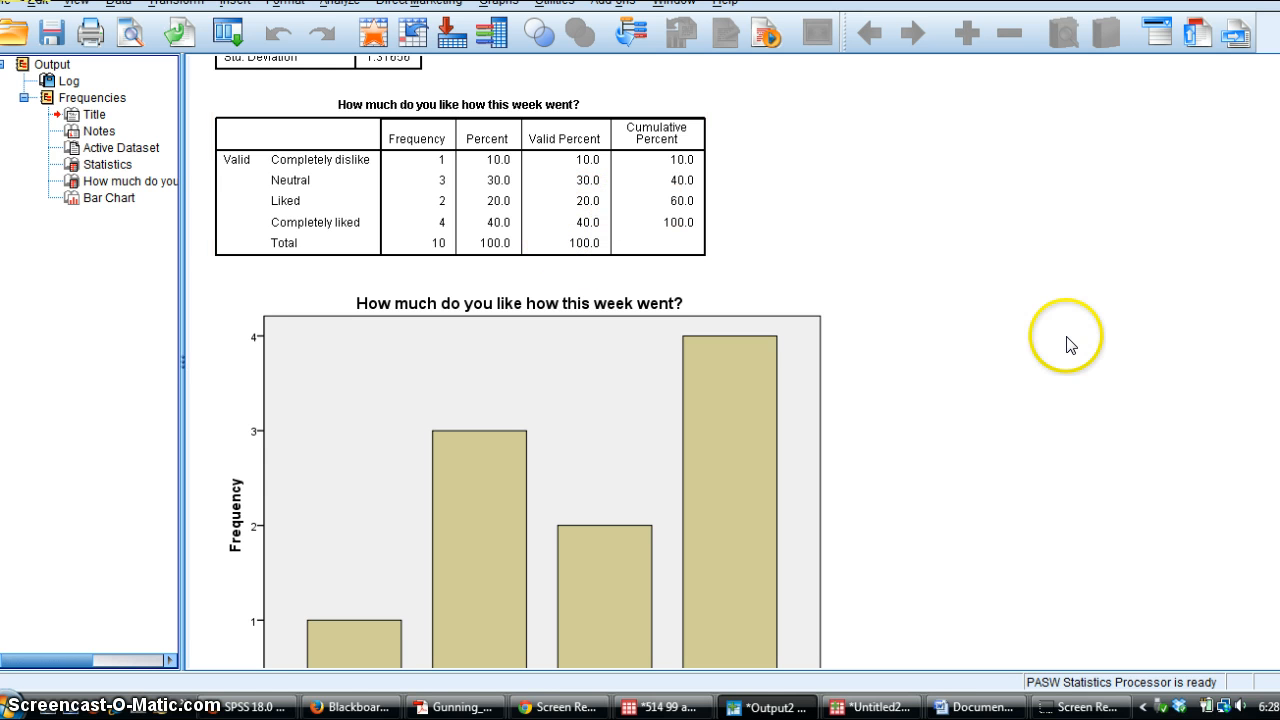
scroll(518, 360, down, 3)
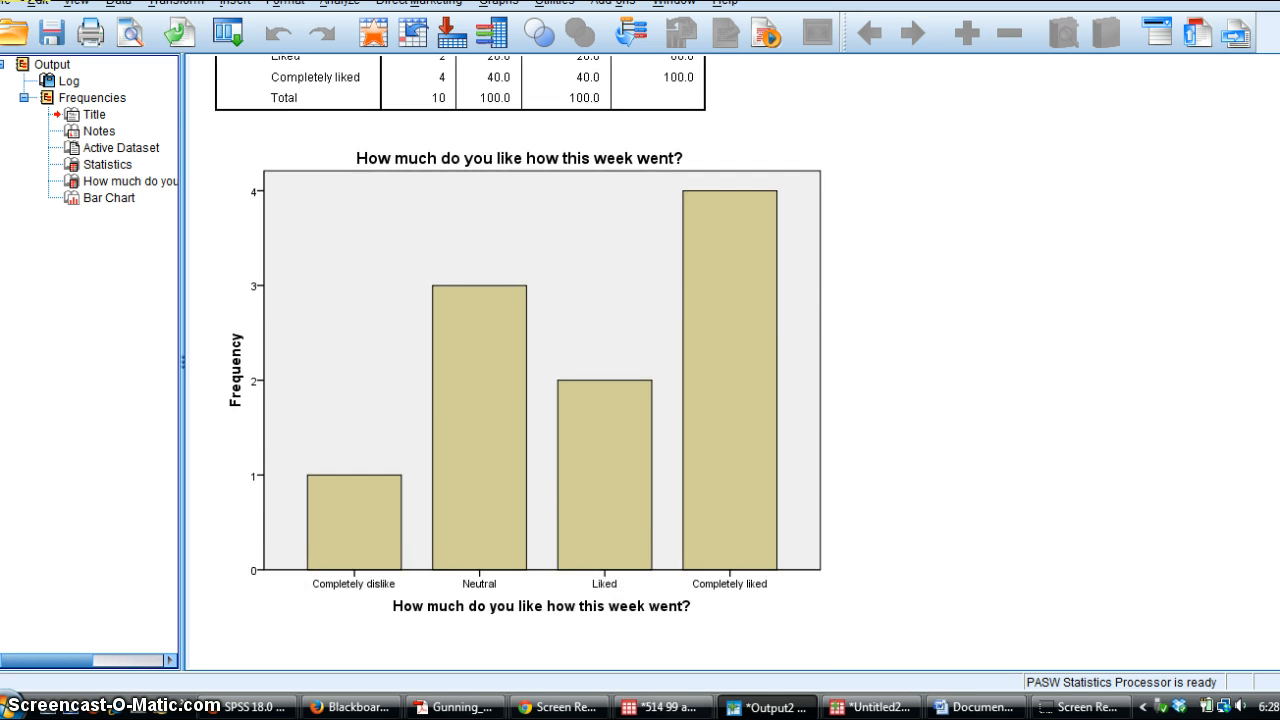
click(759, 410)
scroll(518, 362, up, 1)
scroll(797, 534, down, 1)
scroll(518, 340, up, 10)
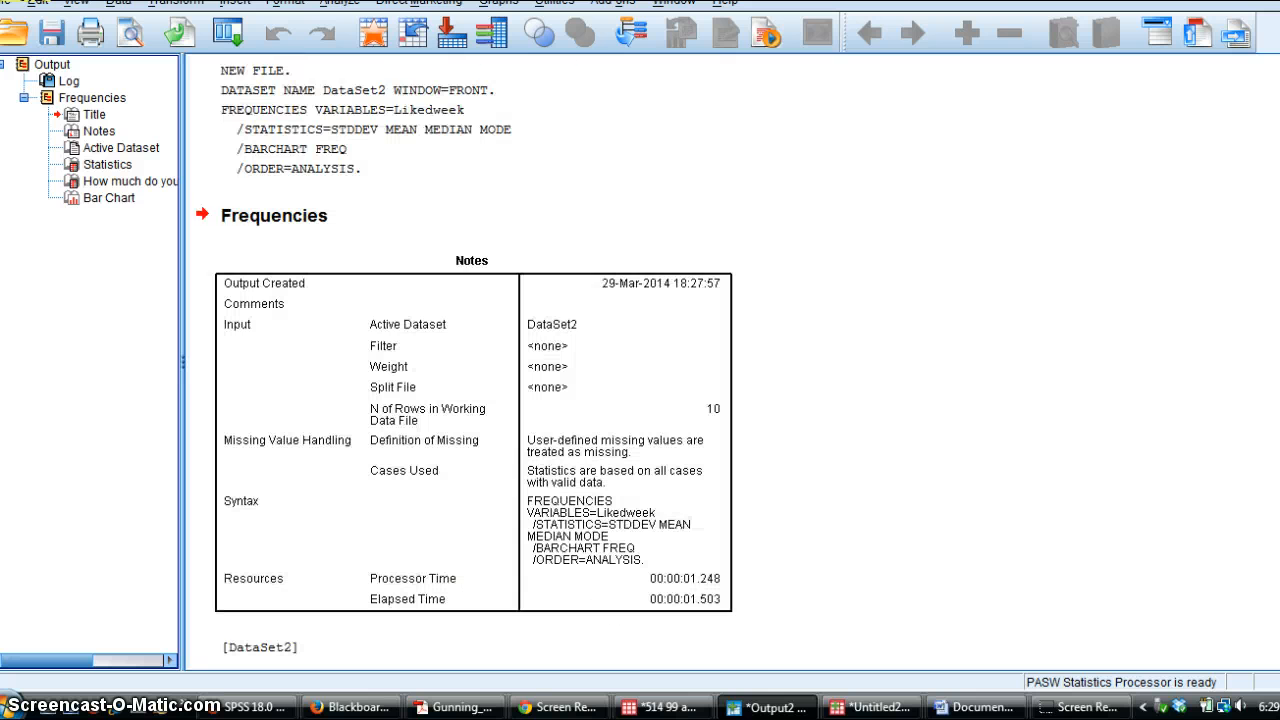